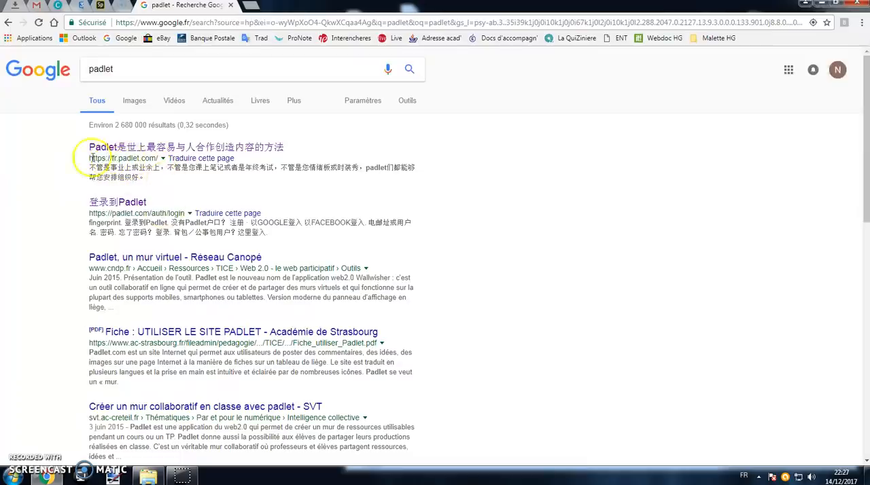
Open the Padlet website from the search results and sign up with a Google account.
{"action": "left_click", "coordinate": [102, 151]}
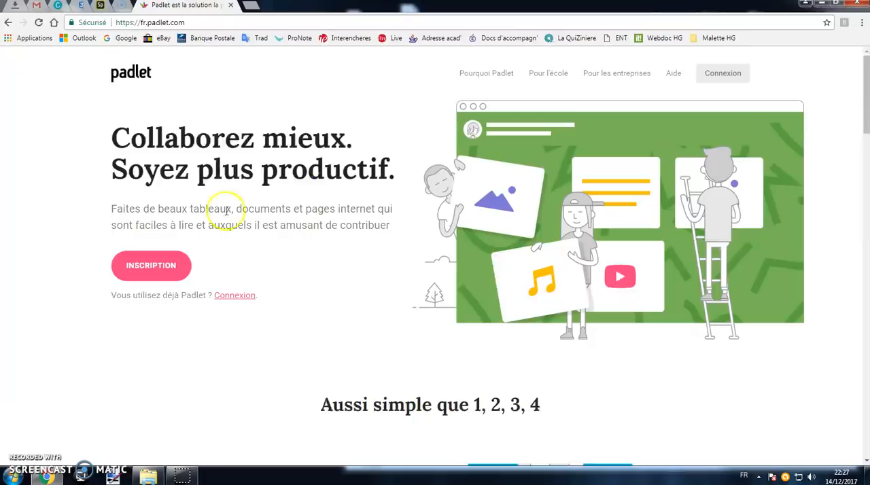
{"action": "left_click", "coordinate": [162, 270]}
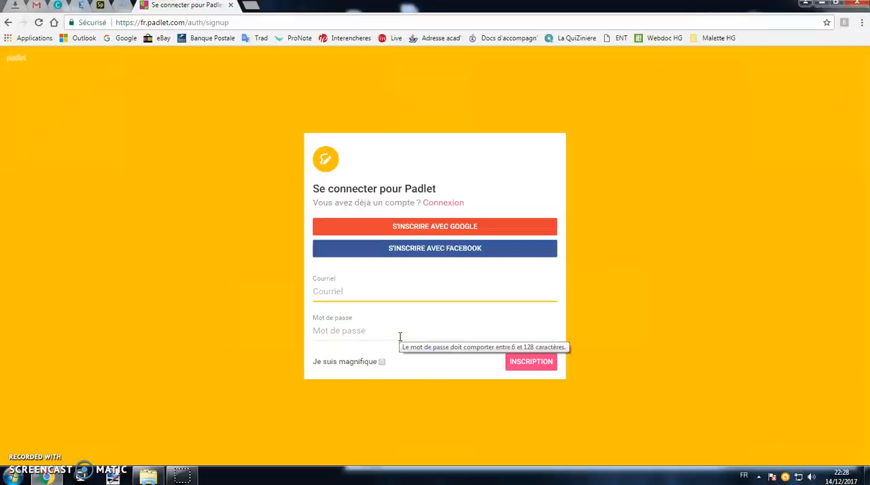
{"action": "left_click", "coordinate": [457, 231]}
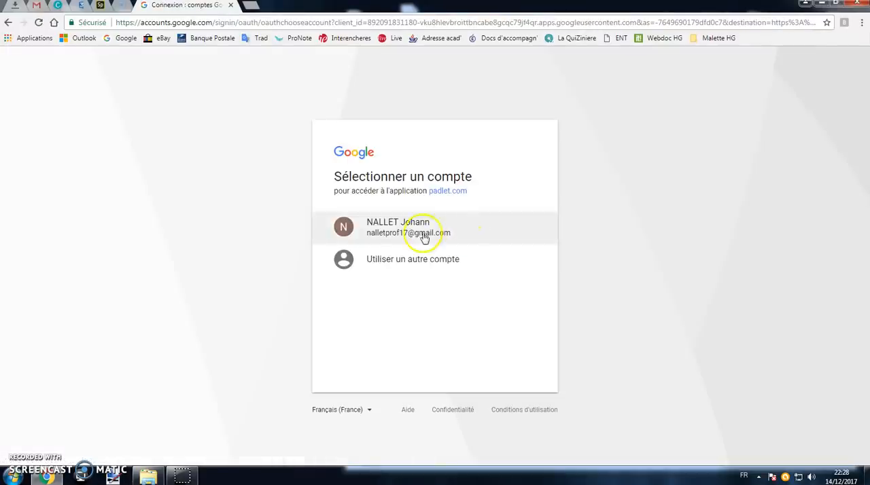
{"action": "left_click", "coordinate": [413, 237]}
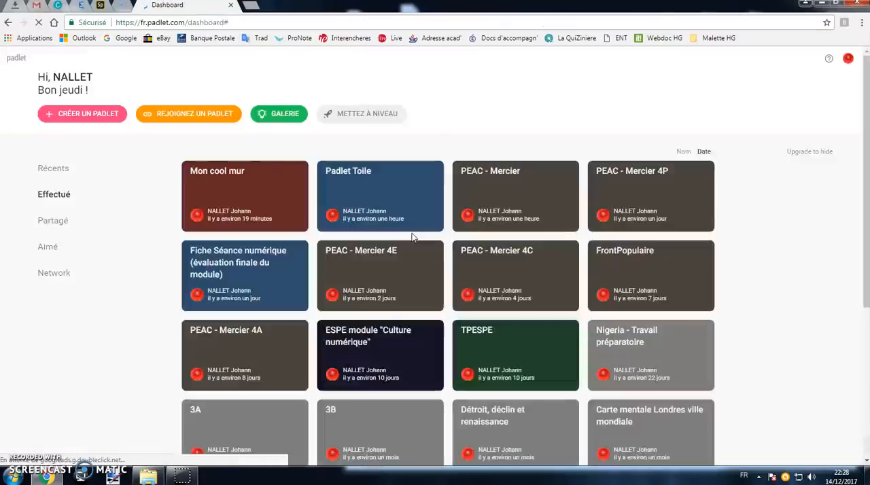
Look over the existing padlets on the dashboard and create a new padlet with the Mur layout.
{"action": "scroll", "coordinate": [403, 239], "scroll_direction": "down", "scroll_amount": 3}
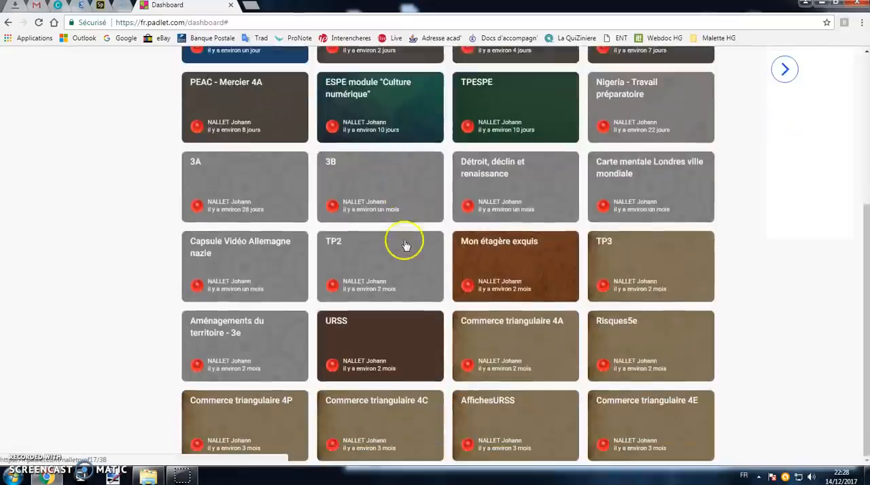
{"action": "scroll", "coordinate": [404, 242], "scroll_direction": "up", "scroll_amount": 4}
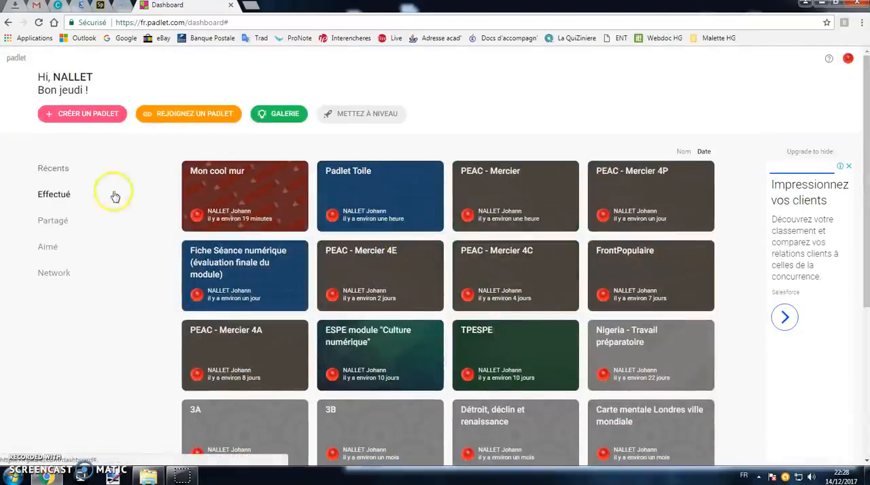
{"action": "left_click", "coordinate": [89, 118]}
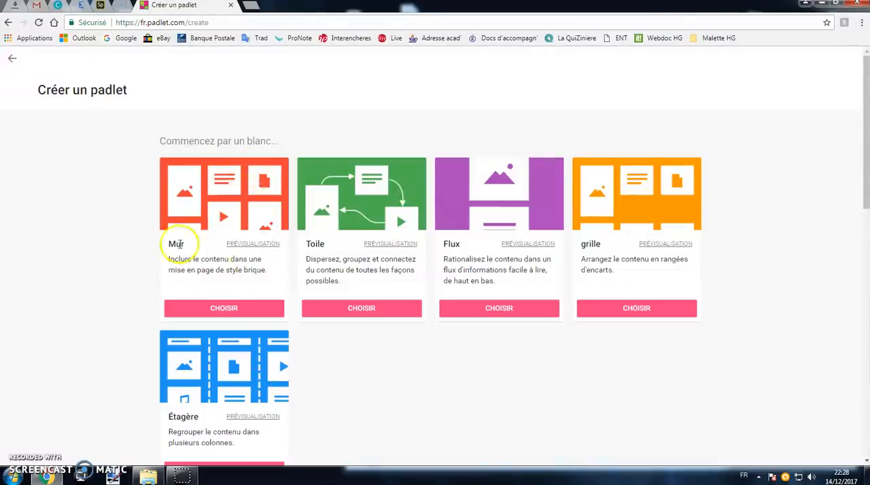
{"action": "left_click", "coordinate": [223, 307]}
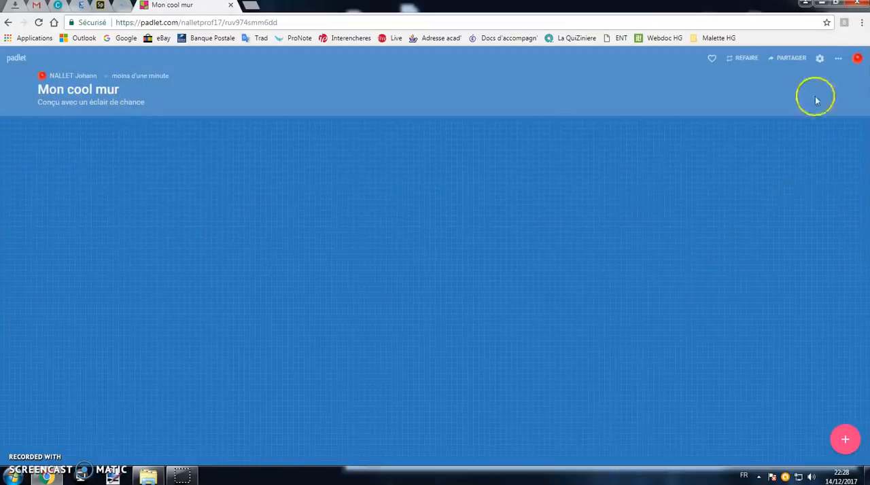
Set the new padlet's title to "Première Guerre mondiale" in its settings.
{"action": "left_click", "coordinate": [820, 63]}
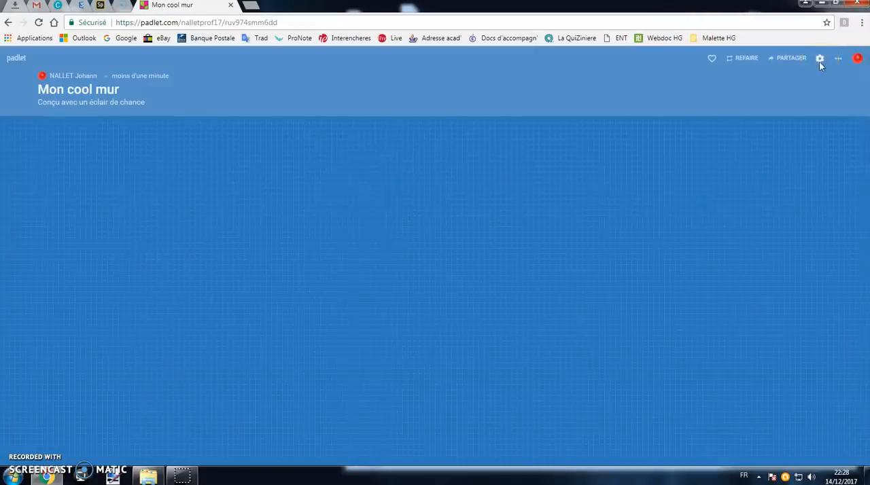
{"action": "triple_click", "coordinate": [754, 116]}
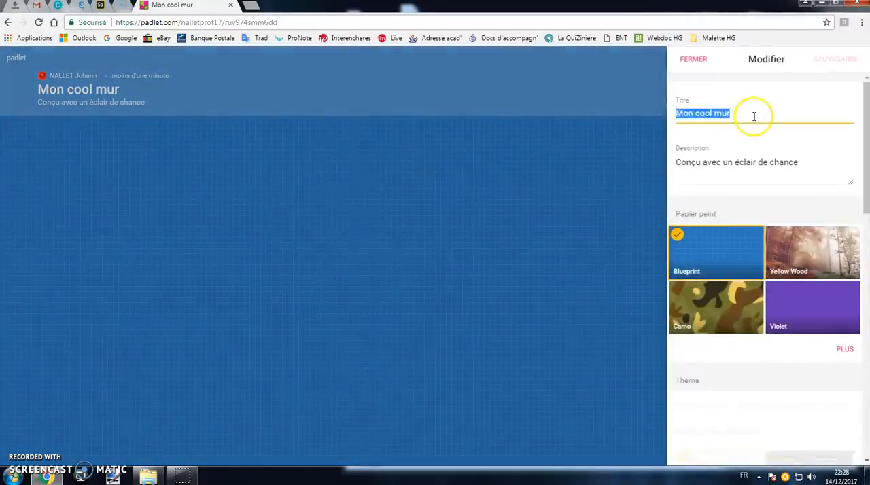
{"action": "type", "text": "Première"}
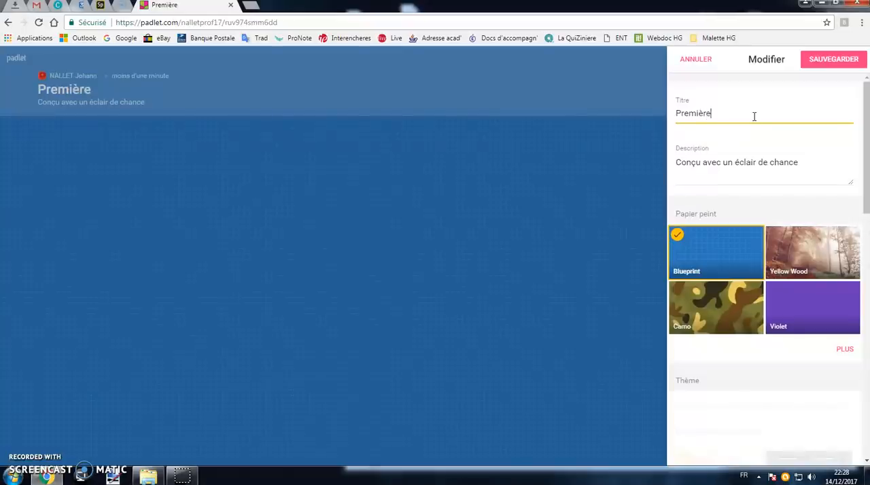
{"action": "type", "text": " Guerre mo"}
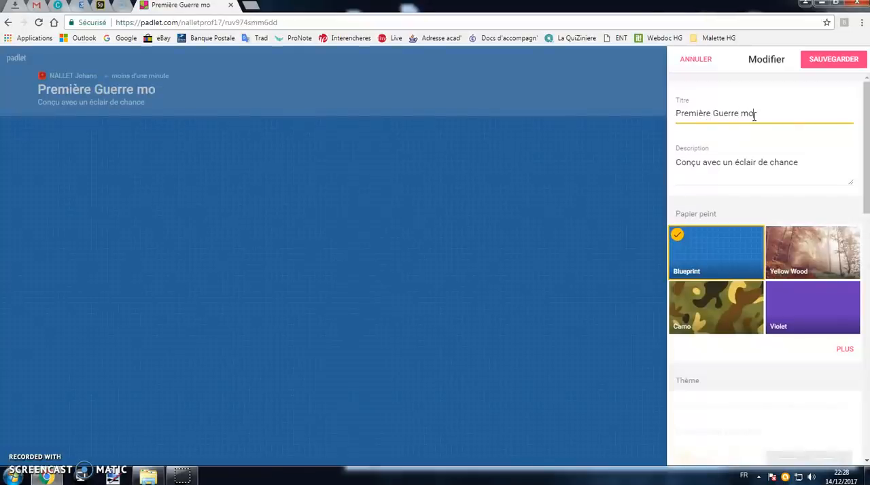
{"action": "type", "text": "ndiale"}
Replace the padlet's description with "Consultez les documents, puis postez votre travail".
{"action": "double_click", "coordinate": [713, 163]}
{"action": "left_click", "coordinate": [714, 164]}
{"action": "triple_click", "coordinate": [714, 164]}
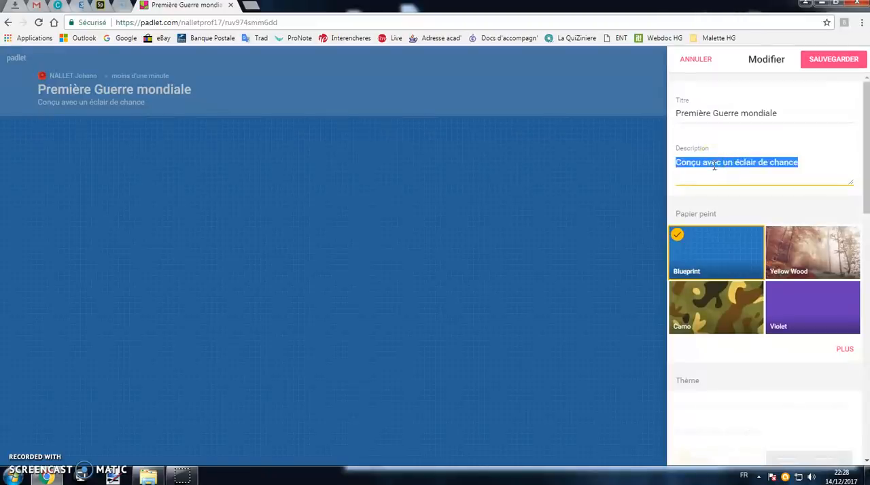
{"action": "type", "text": "C"}
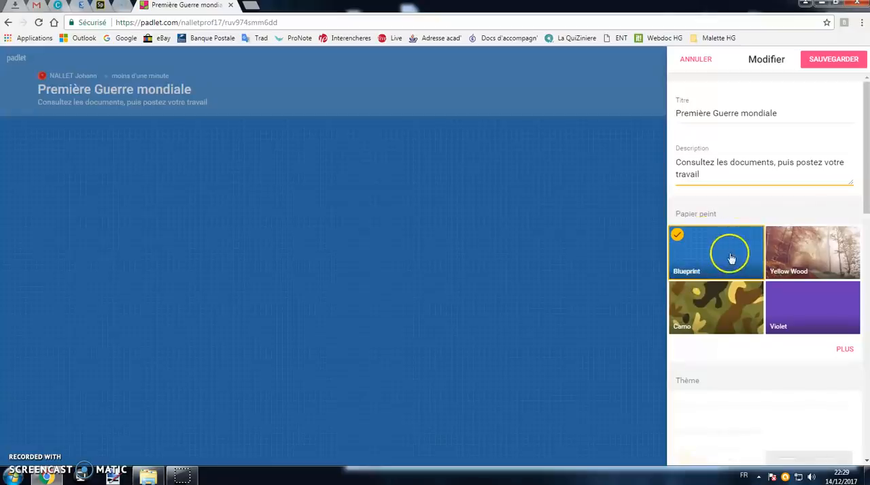
Set the padlet's wallpaper to Scroll from the full wallpaper gallery and return to the main settings.
{"action": "left_click", "coordinate": [841, 353]}
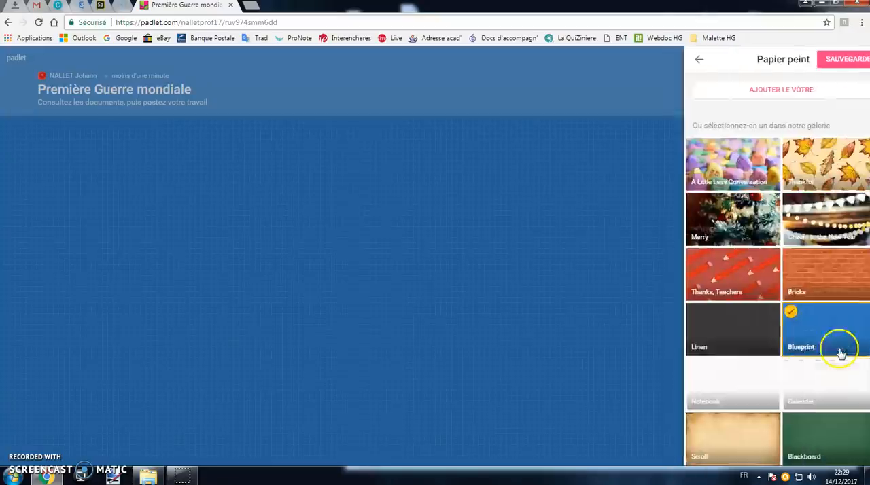
{"action": "scroll", "coordinate": [786, 311], "scroll_direction": "down", "scroll_amount": 2}
{"action": "left_click", "coordinate": [743, 327]}
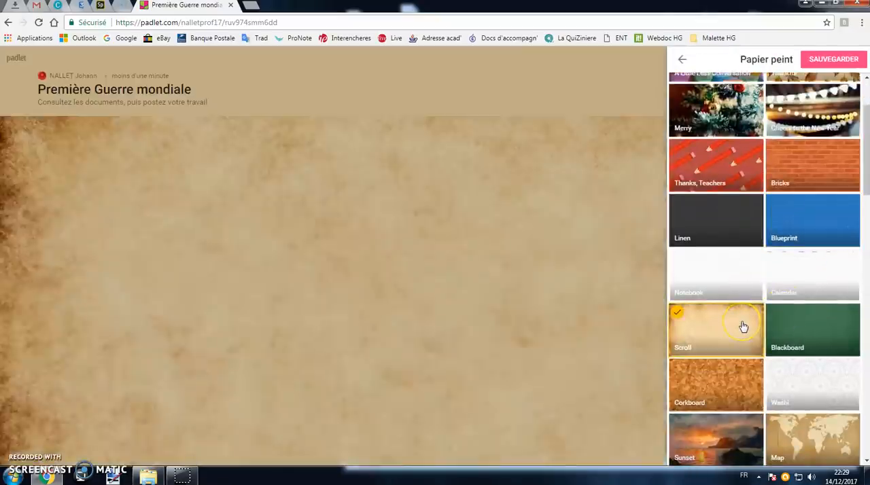
{"action": "left_click", "coordinate": [685, 64]}
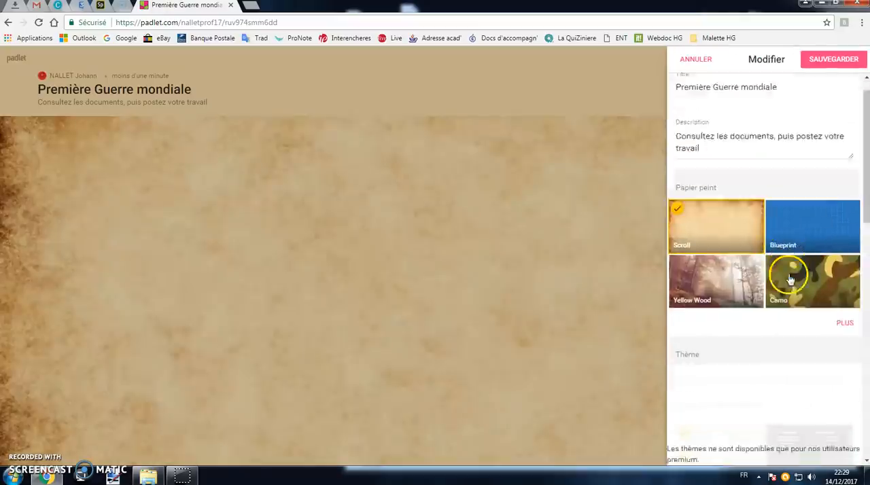
Try the clock and scales icons for the padlet and go back to no icon.
{"action": "scroll", "coordinate": [787, 274], "scroll_direction": "down", "scroll_amount": 2}
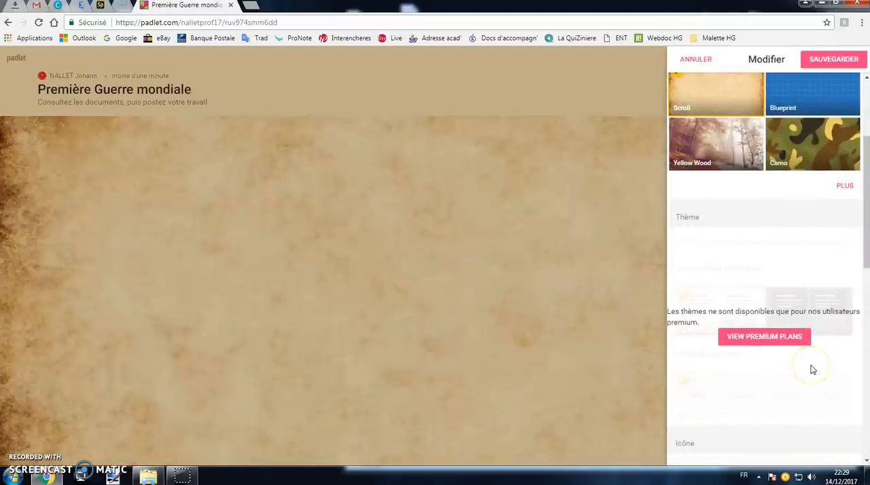
{"action": "scroll", "coordinate": [812, 369], "scroll_direction": "down", "scroll_amount": 4}
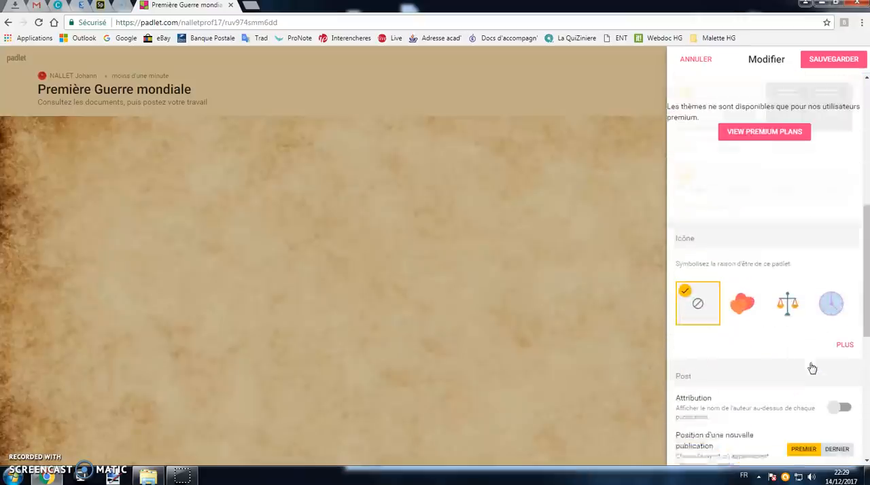
{"action": "left_click", "coordinate": [832, 237]}
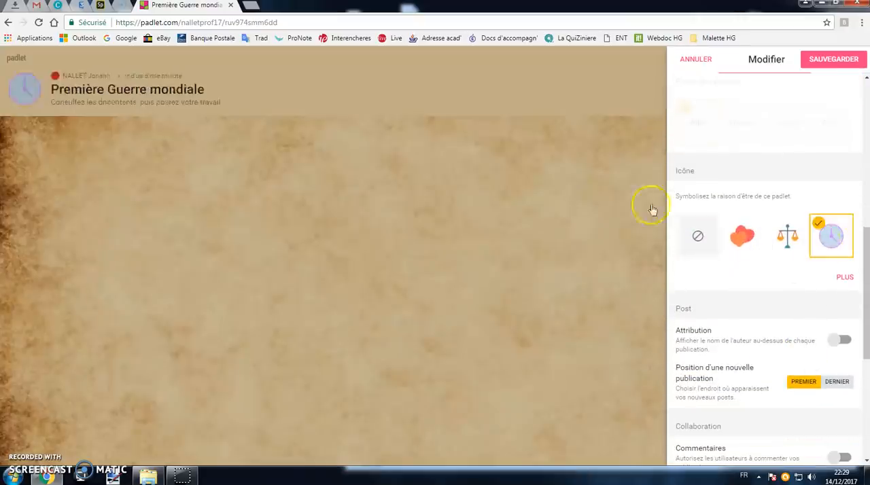
{"action": "left_click", "coordinate": [787, 235]}
{"action": "left_click", "coordinate": [700, 237]}
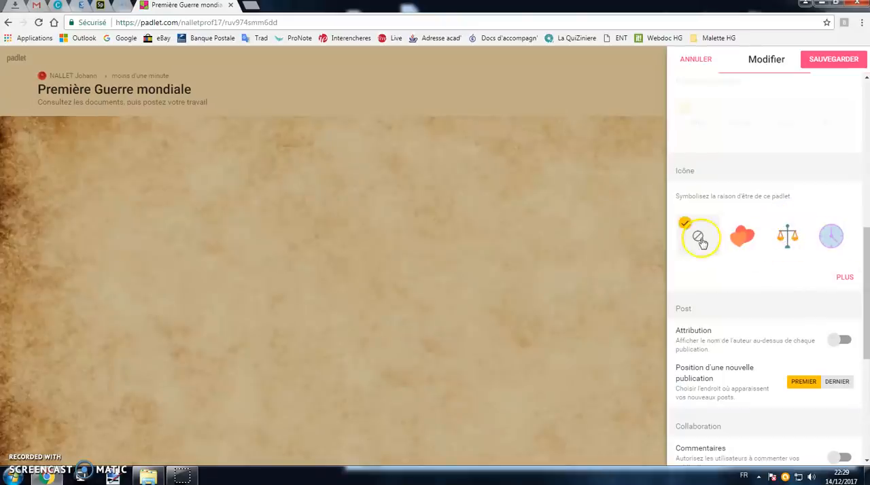
Try out the comments and reactions options under Collaboration and switch both back off.
{"action": "scroll", "coordinate": [752, 274], "scroll_direction": "down", "scroll_amount": 4}
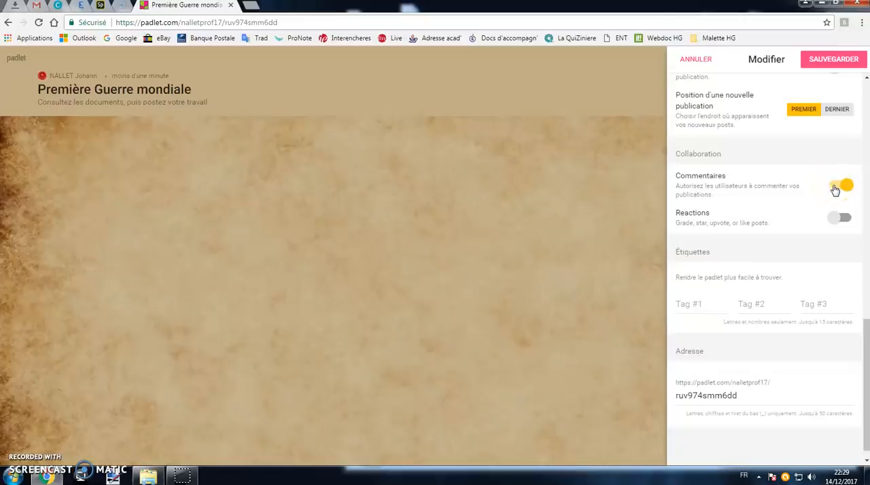
{"action": "left_click", "coordinate": [843, 191]}
{"action": "left_click", "coordinate": [841, 218]}
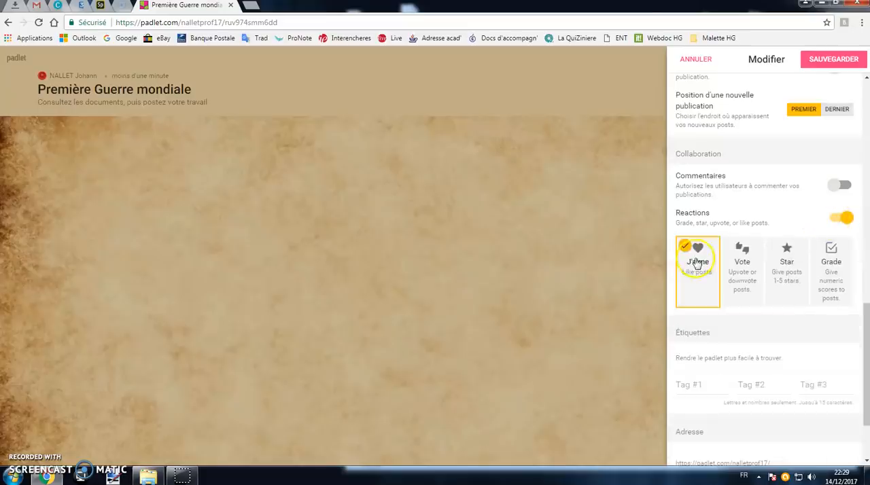
{"action": "left_click", "coordinate": [841, 218]}
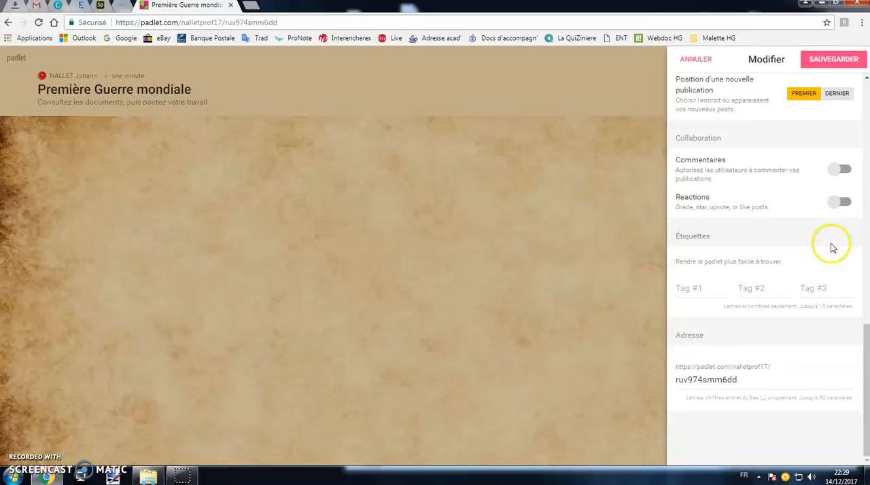
Set the ending of the padlet's address to Guerre1418, save the settings and close them.
{"action": "double_click", "coordinate": [767, 381]}
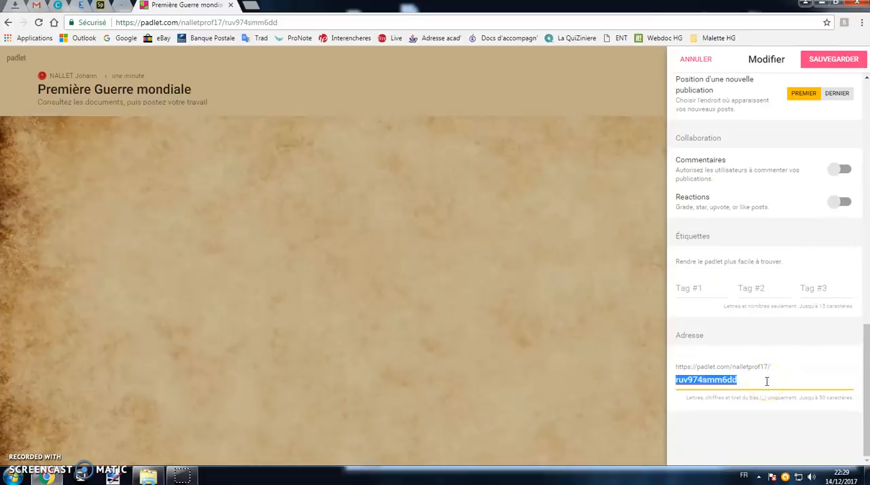
{"action": "type", "text": "Guerre1418"}
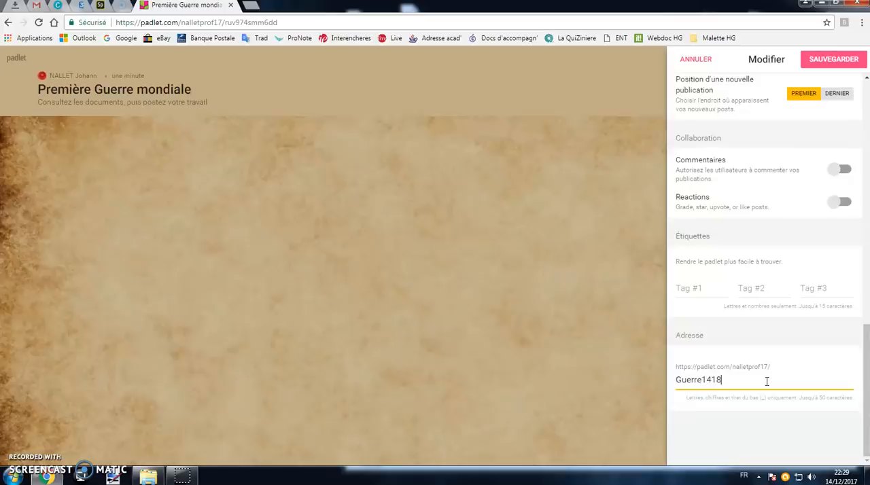
{"action": "left_click", "coordinate": [815, 61]}
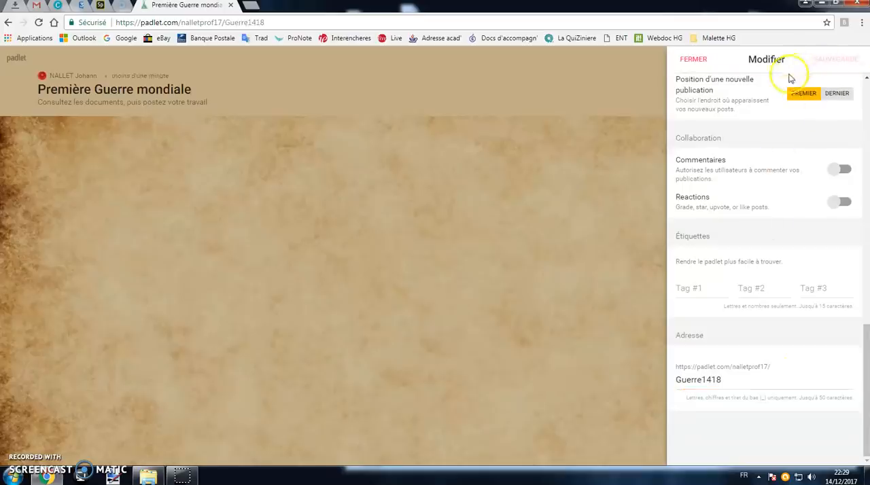
{"action": "left_click", "coordinate": [281, 200]}
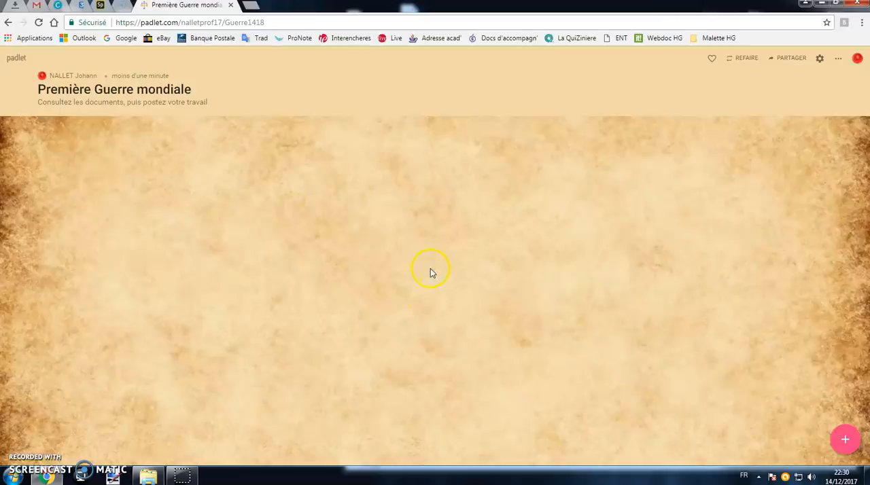
Add a post titled "Tranchées" with the text "Les tranchées sont des fossés creusés par les soldats...".
{"action": "left_click", "coordinate": [846, 444]}
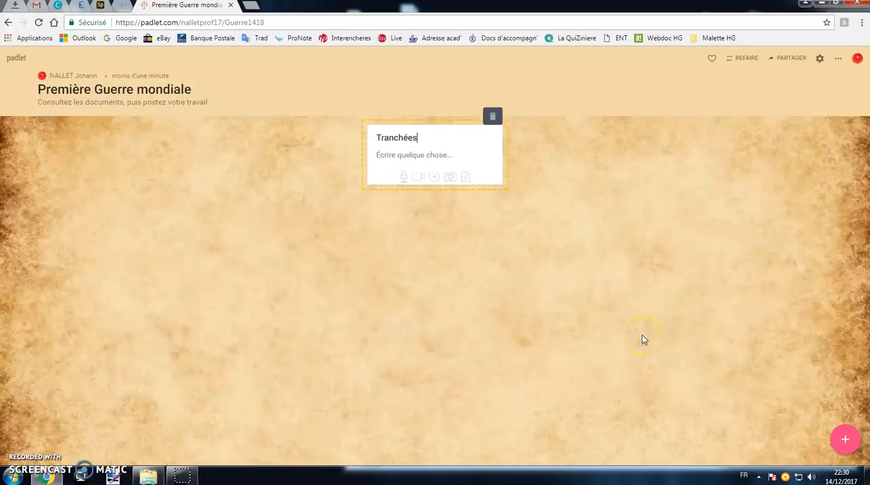
{"action": "left_click", "coordinate": [459, 154]}
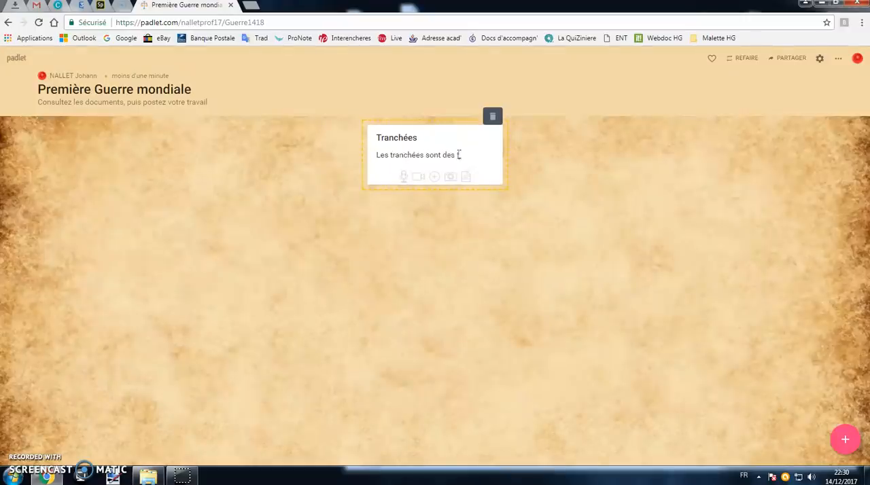
{"action": "type", "text": "Les tranchées sont des fossés creur"}
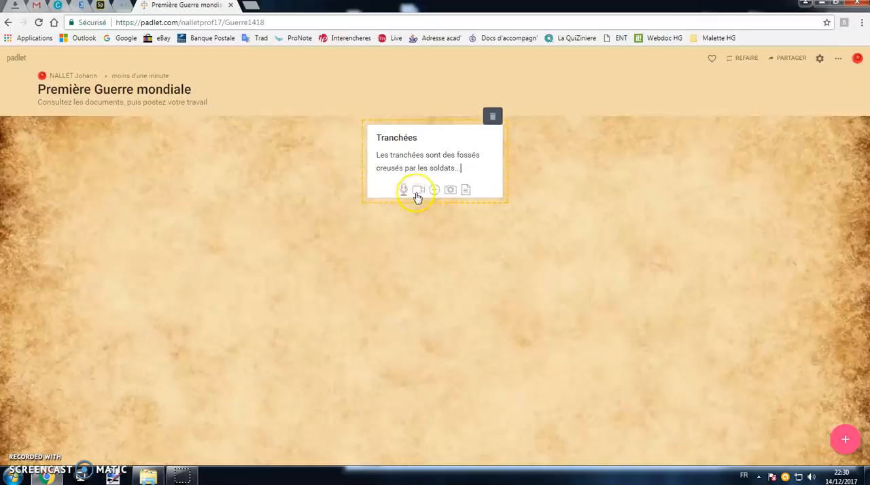
Attach the image "A4 - OK" from the Docs pour Tuto folder to the "Tranchées" post.
{"action": "left_click", "coordinate": [452, 190]}
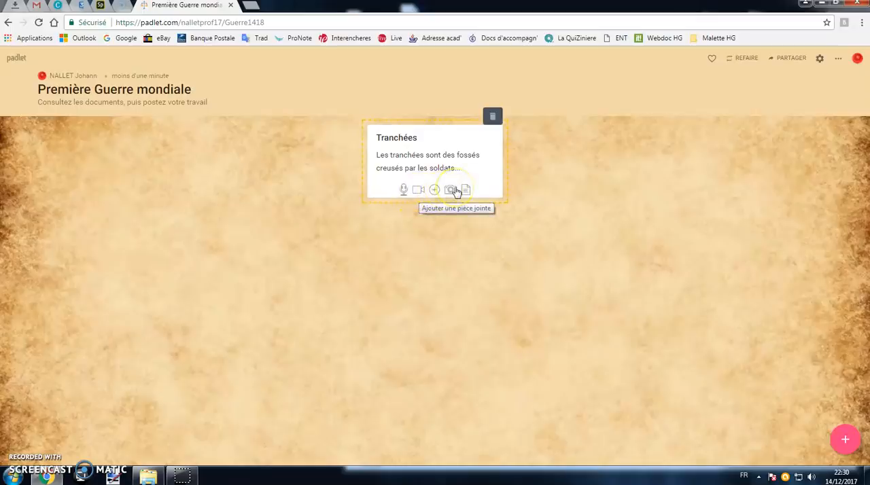
{"action": "left_click", "coordinate": [449, 190]}
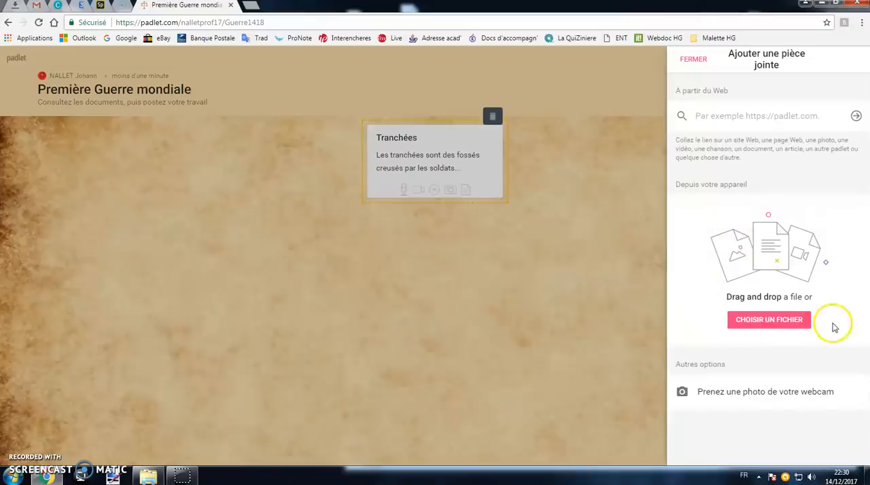
{"action": "left_click", "coordinate": [782, 325]}
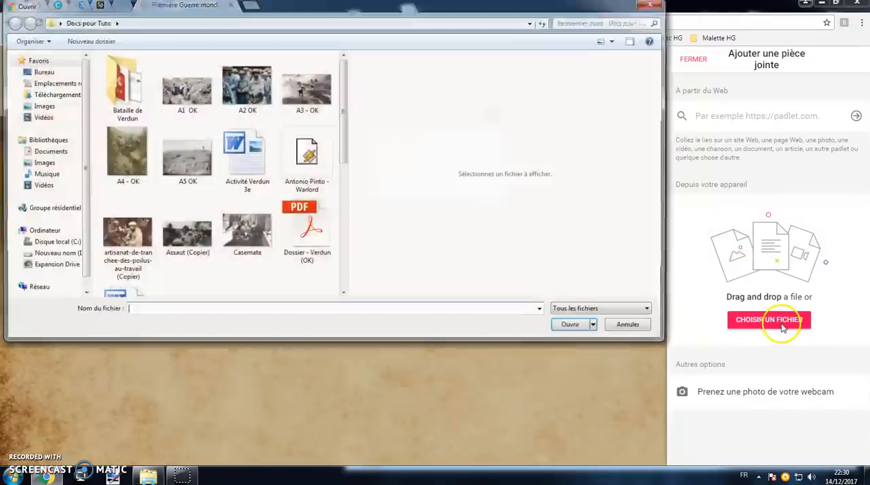
{"action": "left_click", "coordinate": [123, 158]}
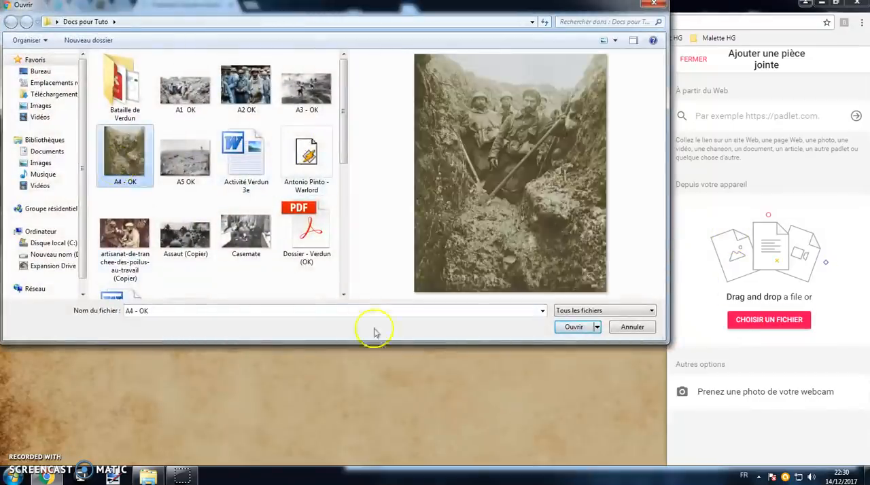
{"action": "left_click", "coordinate": [580, 332]}
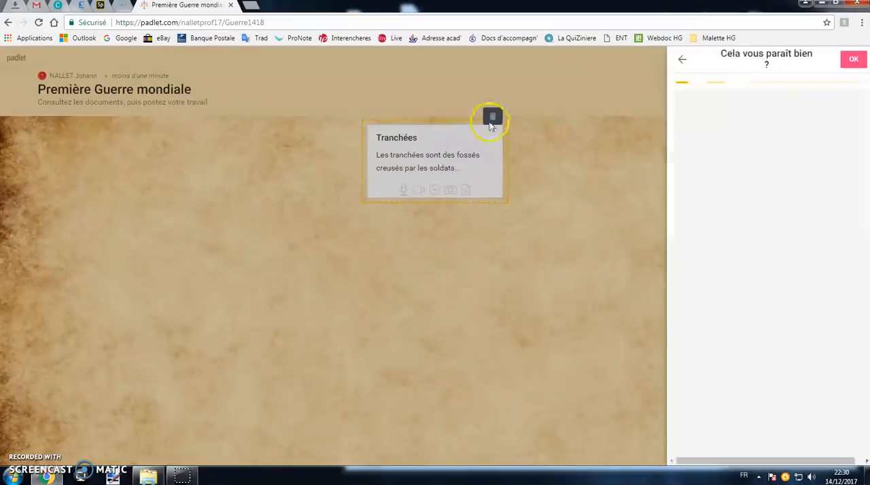
{"action": "left_click", "coordinate": [852, 59]}
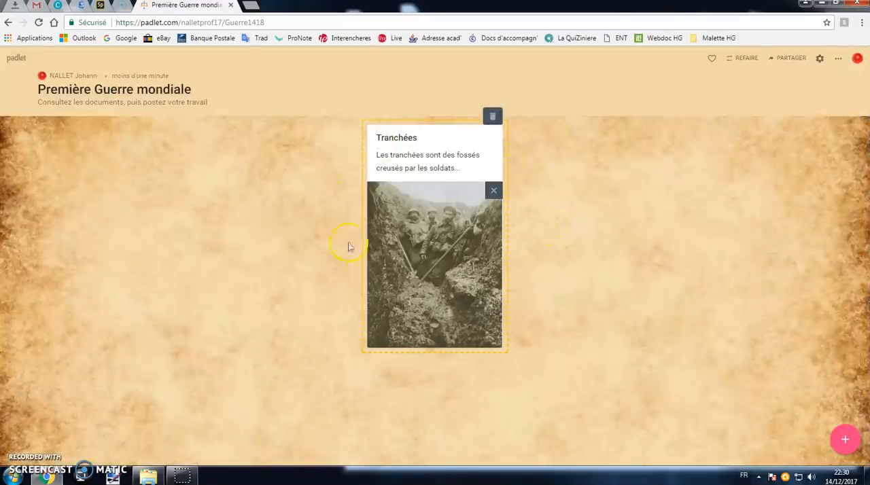
Add a new post titled "Artisanat de tranchées" with the text "Les soldats s'occupent...".
{"action": "left_click", "coordinate": [842, 441]}
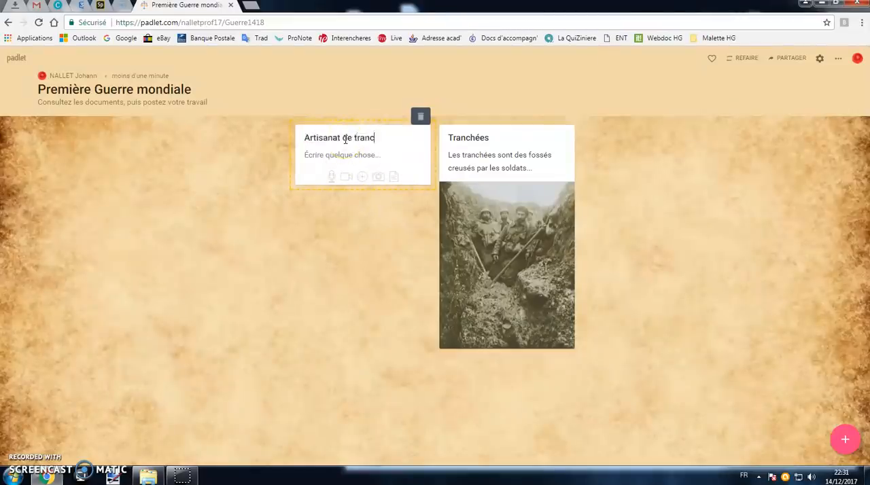
{"action": "left_click", "coordinate": [349, 161]}
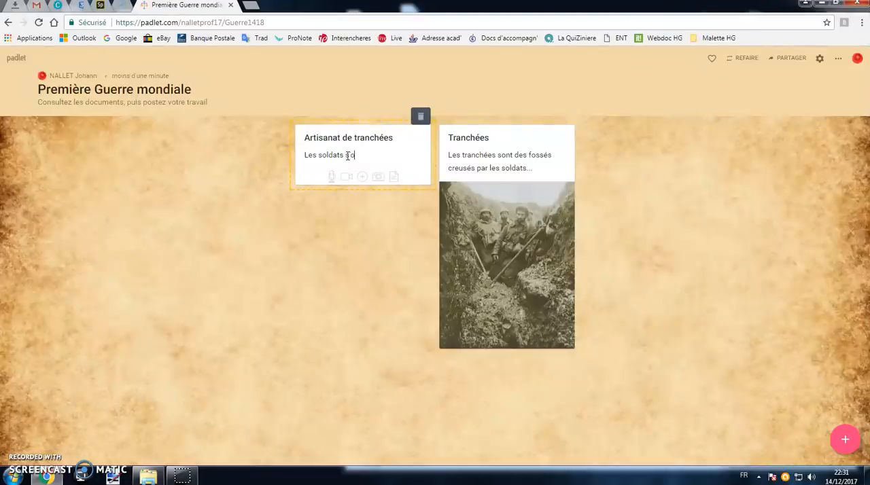
{"action": "type", "text": "t..."}
Attach the image "artisanat-de-tranchee-des-poilus-au-travail (Copier)" to the "Artisanat de tranchées" post.
{"action": "left_click", "coordinate": [385, 183]}
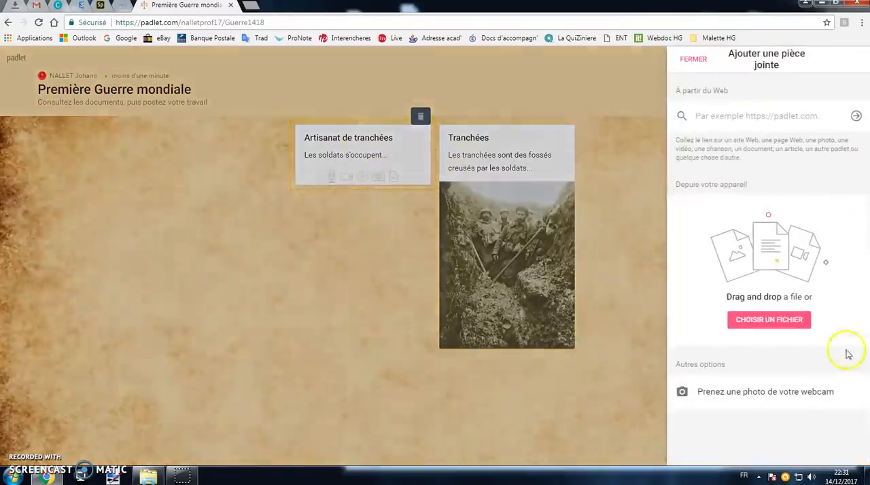
{"action": "left_click", "coordinate": [785, 319]}
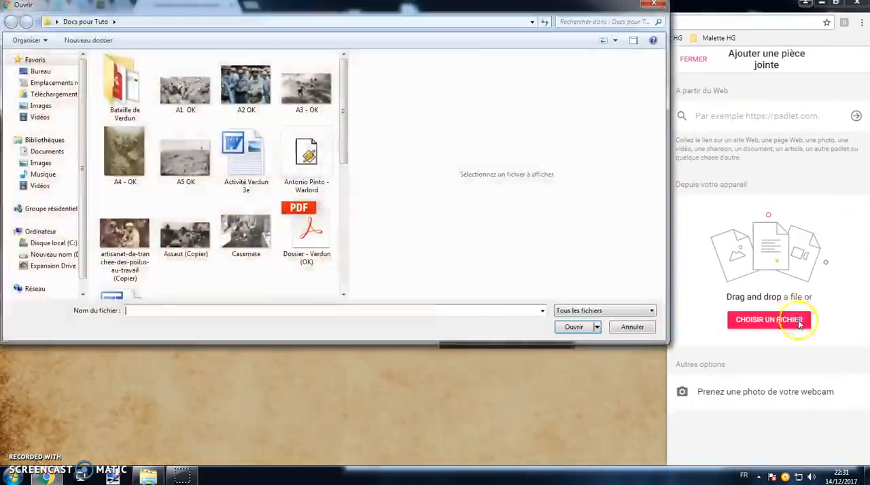
{"action": "left_click", "coordinate": [126, 234]}
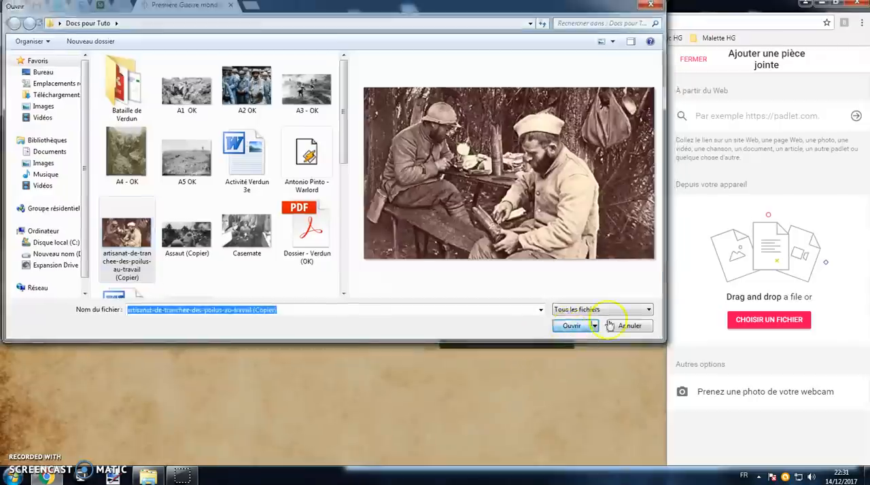
{"action": "left_click", "coordinate": [573, 327]}
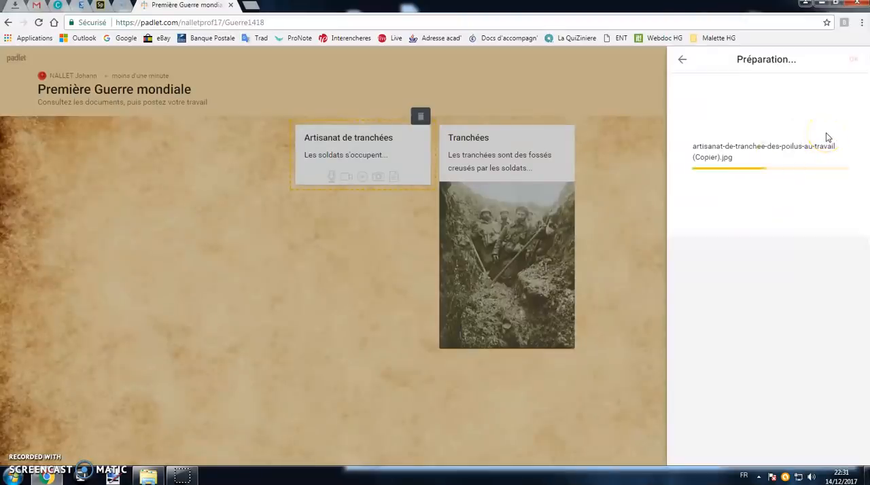
{"action": "left_click", "coordinate": [854, 59]}
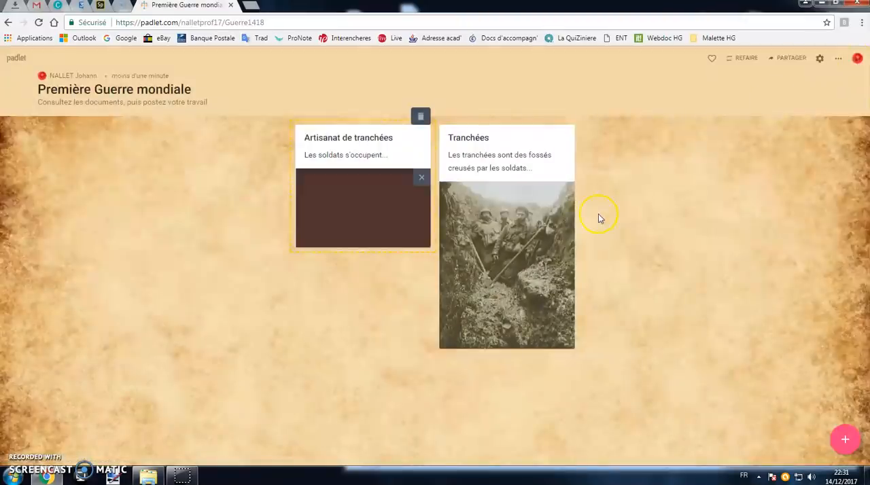
Finish editing the new post and rearrange the wall so that "Tranchées" comes before "Artisanat de tranchées".
{"action": "left_click_drag", "start_coordinate": [388, 136], "coordinate": [413, 140]}
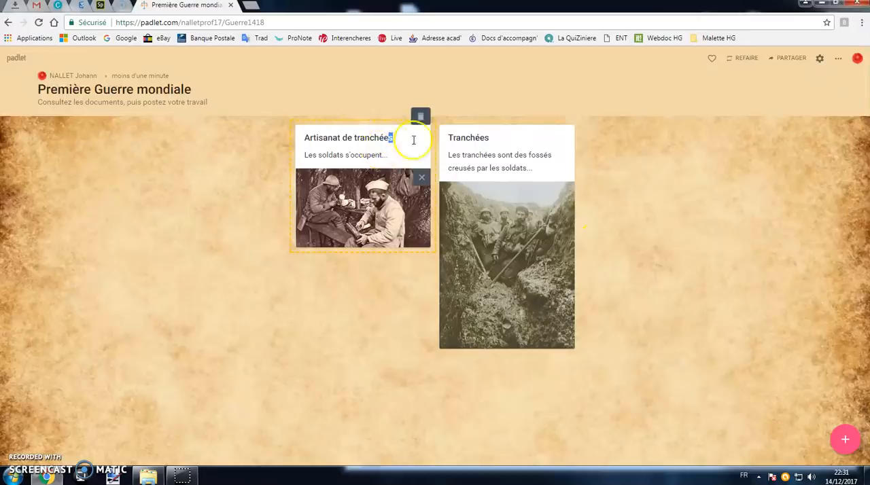
{"action": "left_click", "coordinate": [521, 147]}
{"action": "left_click_drag", "start_coordinate": [546, 147], "coordinate": [605, 192]}
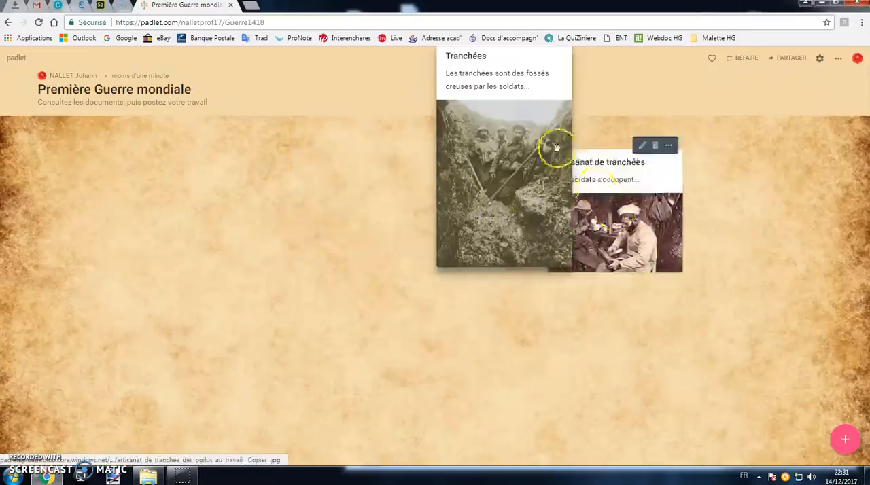
{"action": "left_click_drag", "start_coordinate": [491, 82], "coordinate": [492, 220]}
{"action": "left_click_drag", "start_coordinate": [384, 170], "coordinate": [744, 170]}
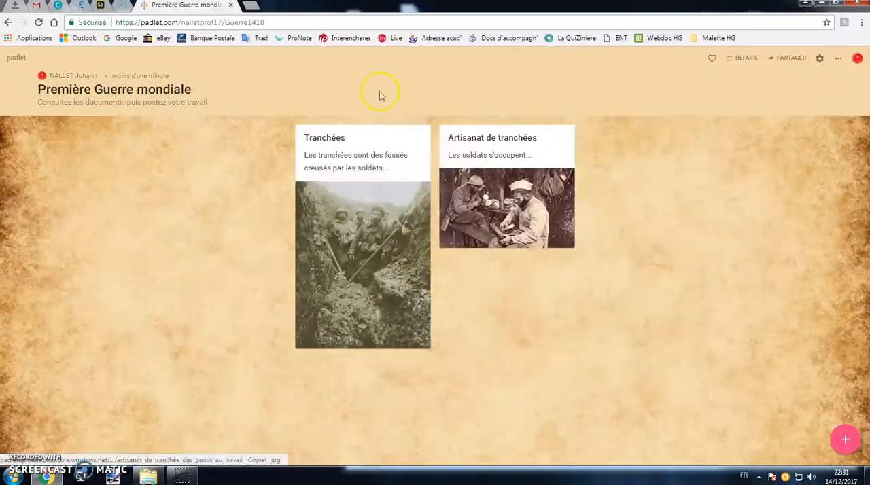
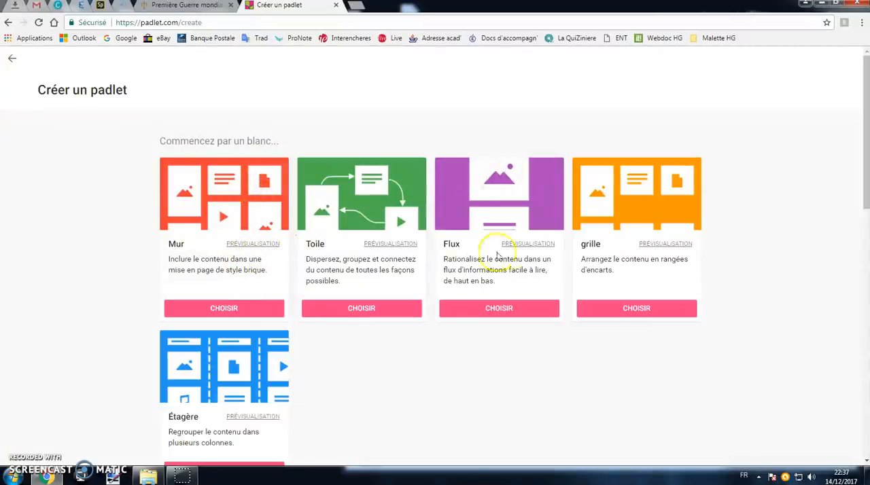
Preview the Flux layout, look through its sample padlet on short films, and close the preview.
{"action": "left_click", "coordinate": [525, 244]}
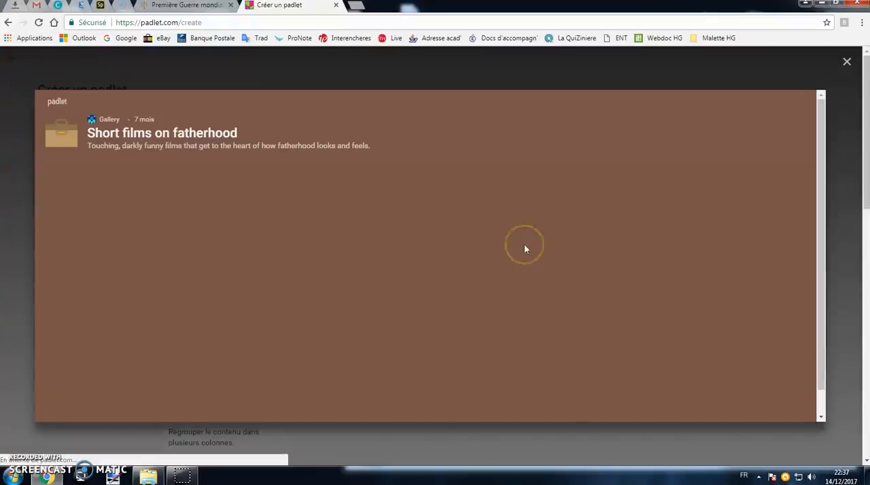
{"action": "left_click", "coordinate": [539, 225]}
{"action": "scroll", "coordinate": [555, 208], "scroll_direction": "down", "scroll_amount": 3}
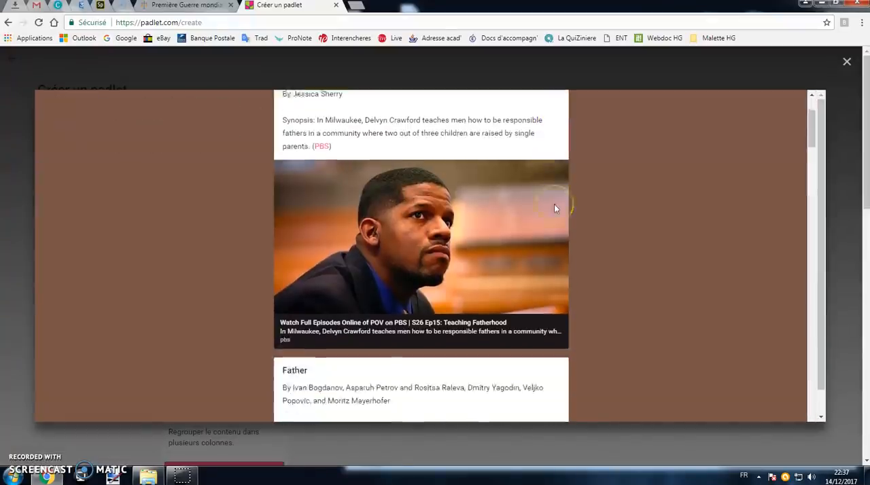
{"action": "scroll", "coordinate": [555, 208], "scroll_direction": "down", "scroll_amount": 3}
{"action": "scroll", "coordinate": [556, 208], "scroll_direction": "down", "scroll_amount": 10}
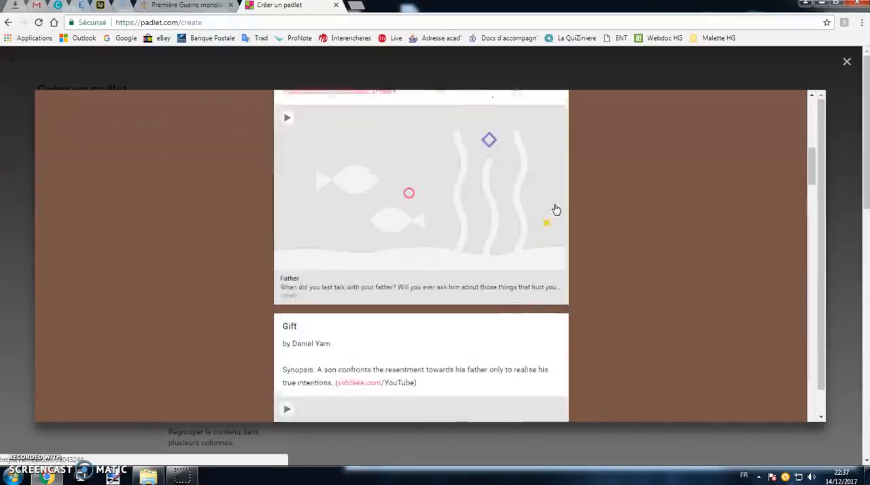
{"action": "scroll", "coordinate": [556, 209], "scroll_direction": "down", "scroll_amount": 10}
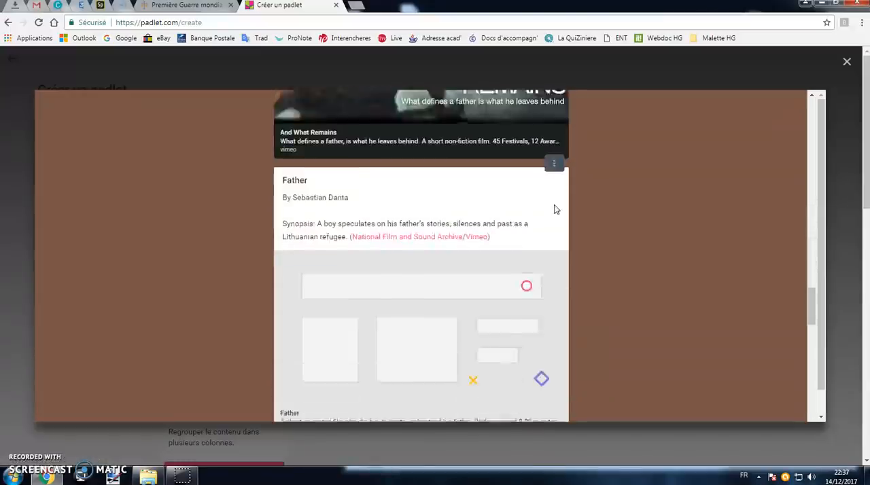
{"action": "scroll", "coordinate": [556, 211], "scroll_direction": "up", "scroll_amount": 15}
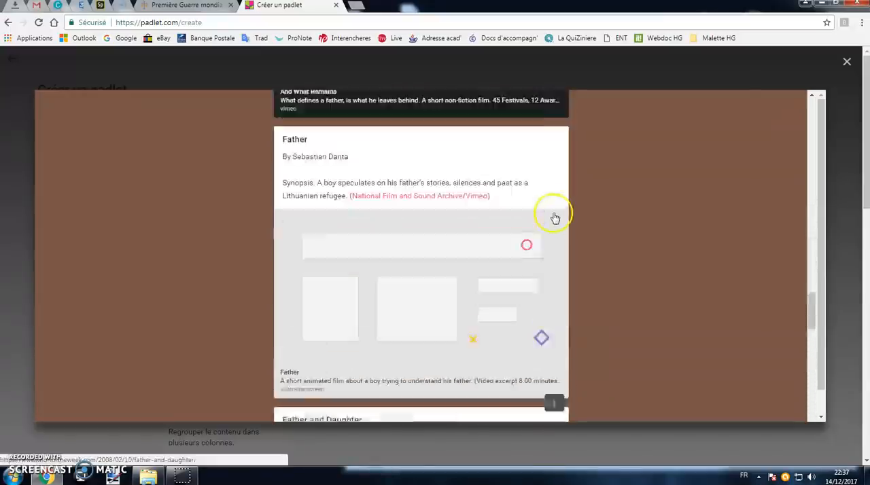
{"action": "scroll", "coordinate": [556, 222], "scroll_direction": "up", "scroll_amount": 10}
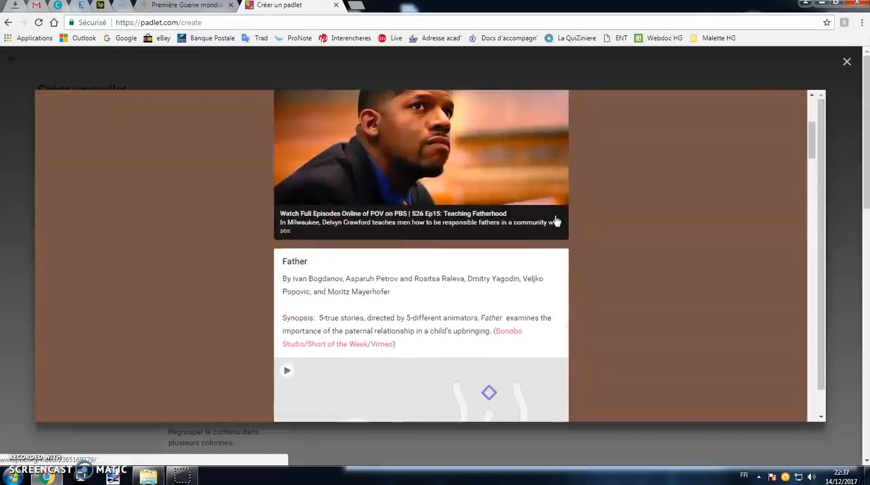
{"action": "scroll", "coordinate": [556, 221], "scroll_direction": "up", "scroll_amount": 5}
{"action": "left_click", "coordinate": [847, 62]}
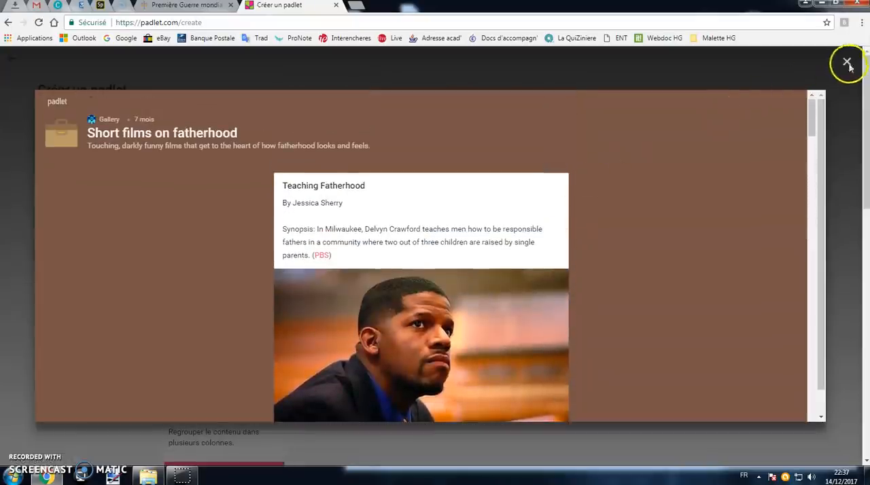
Preview the grille layout, look over its sample padlet, and close the preview.
{"action": "left_click", "coordinate": [657, 245]}
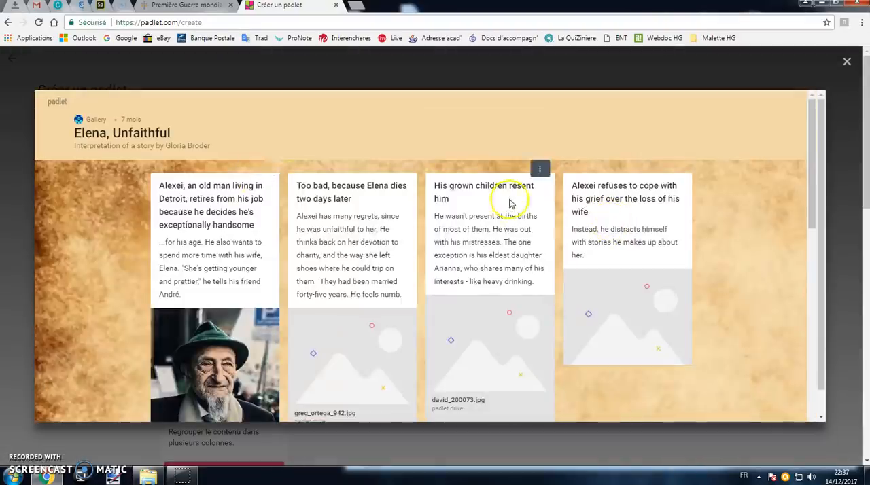
{"action": "scroll", "coordinate": [510, 203], "scroll_direction": "down", "scroll_amount": 6}
{"action": "scroll", "coordinate": [508, 208], "scroll_direction": "up", "scroll_amount": 6}
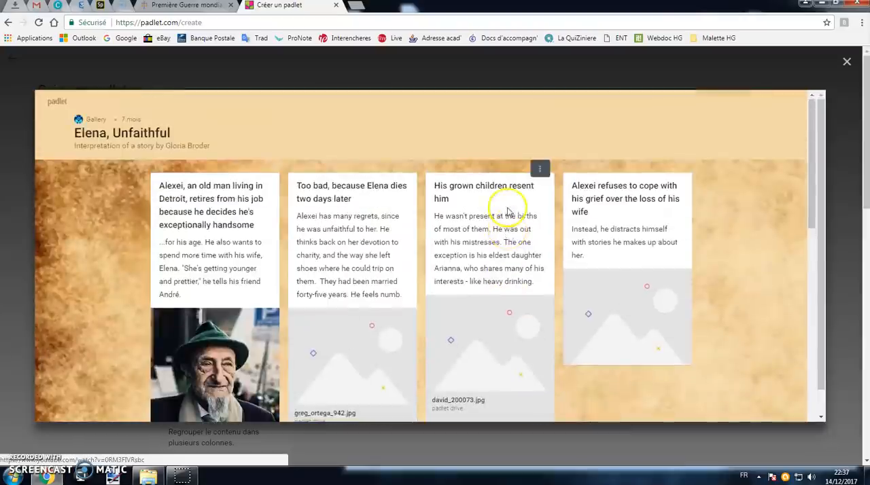
{"action": "left_click", "coordinate": [847, 62]}
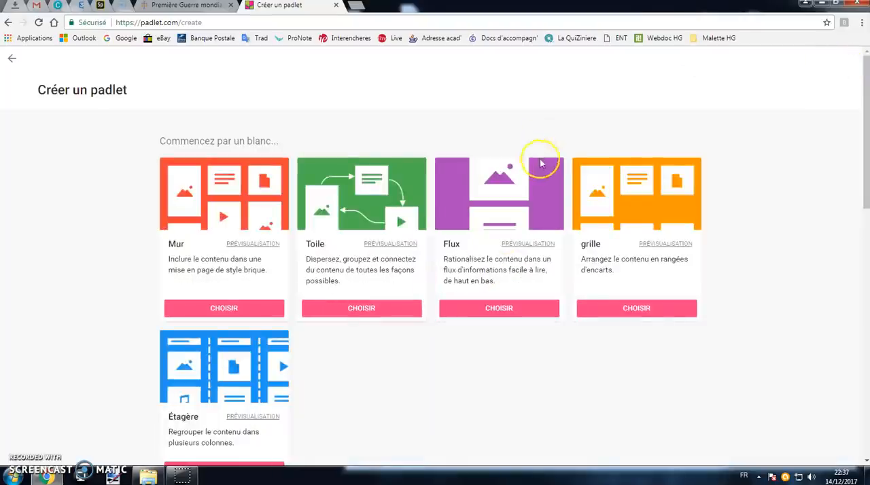
Preview the Étagère layout, look at its sample columns about giraffes, and close the preview.
{"action": "scroll", "coordinate": [408, 326], "scroll_direction": "down", "scroll_amount": 1}
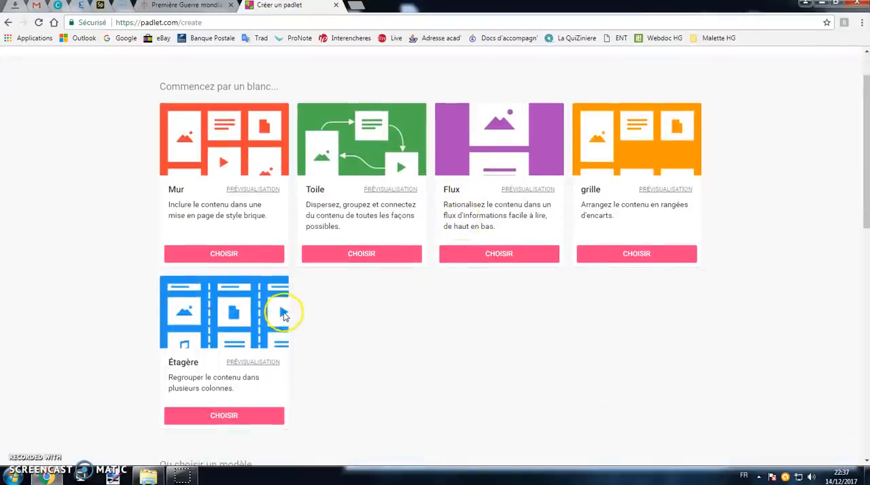
{"action": "left_click", "coordinate": [257, 364]}
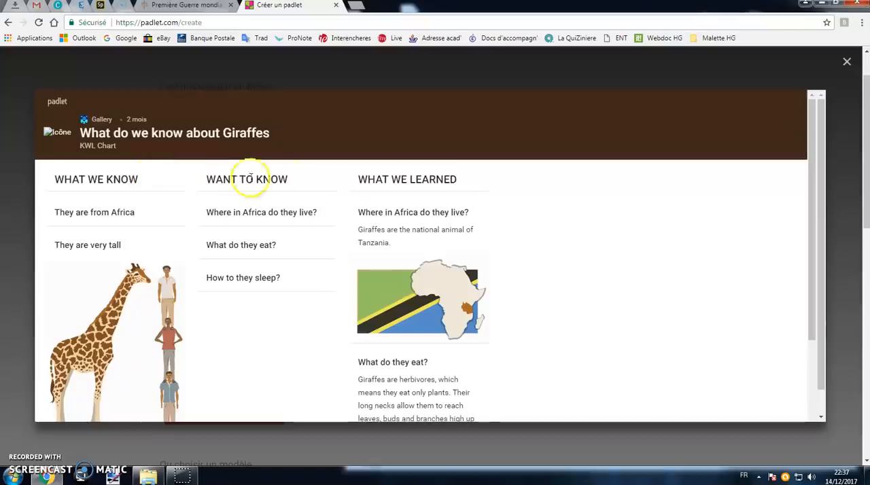
{"action": "left_click", "coordinate": [847, 61]}
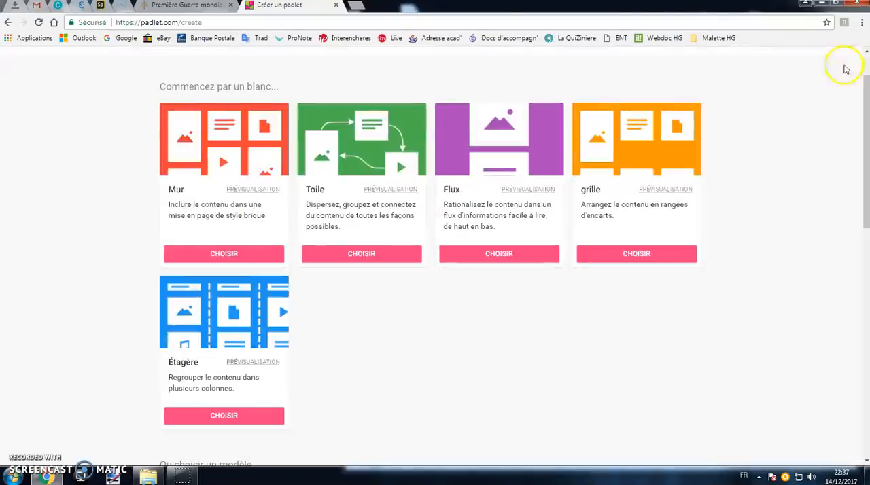
{"action": "scroll", "coordinate": [281, 326], "scroll_direction": "up", "scroll_amount": 1}
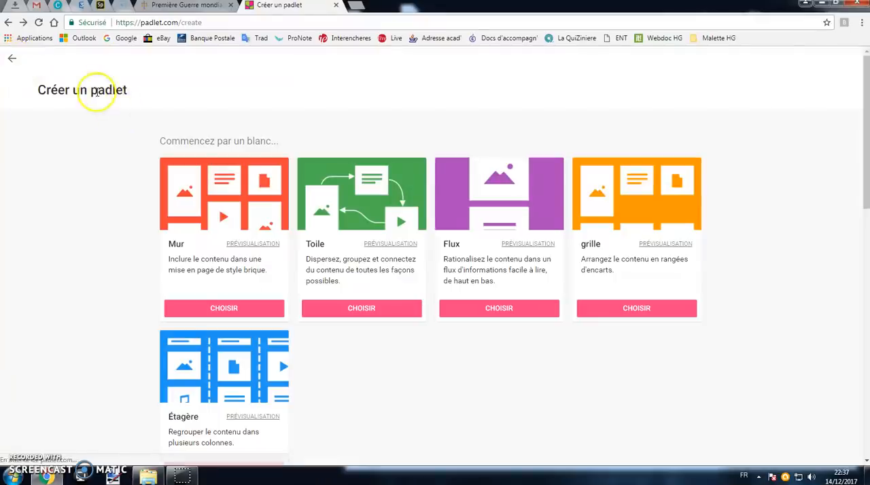
Return to the dashboard, open the "PEAC - Mercier 4C" padlet, and look over its title and columns.
{"action": "scroll", "coordinate": [234, 368], "scroll_direction": "down", "scroll_amount": 2}
{"action": "scroll", "coordinate": [152, 128], "scroll_direction": "up", "scroll_amount": 2}
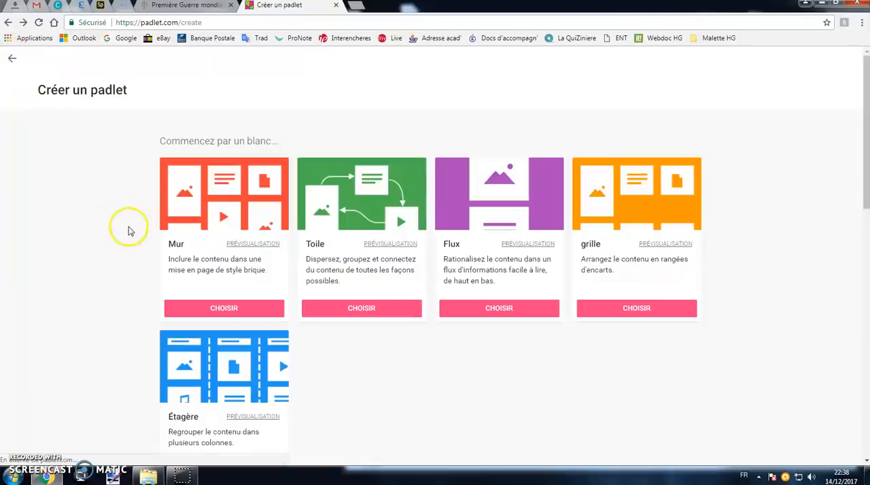
{"action": "scroll", "coordinate": [129, 229], "scroll_direction": "down", "scroll_amount": 1}
{"action": "scroll", "coordinate": [370, 261], "scroll_direction": "down", "scroll_amount": 4}
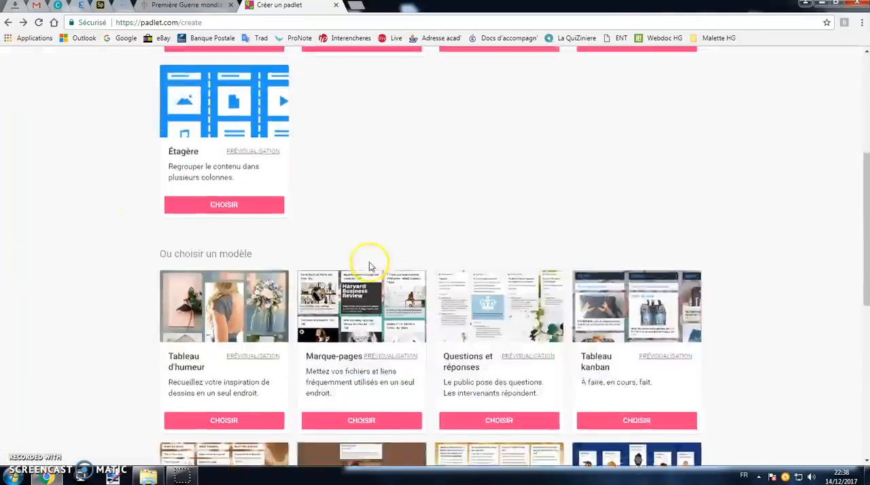
{"action": "scroll", "coordinate": [370, 272], "scroll_direction": "up", "scroll_amount": 5}
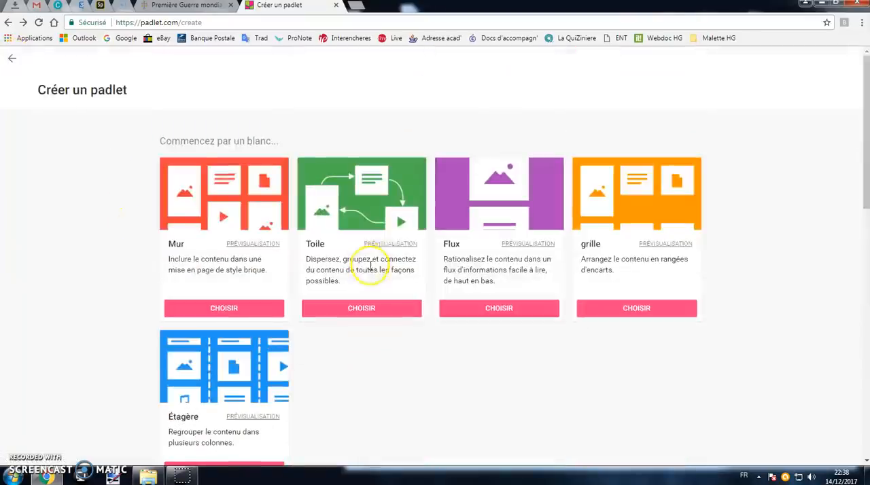
{"action": "left_click", "coordinate": [13, 59]}
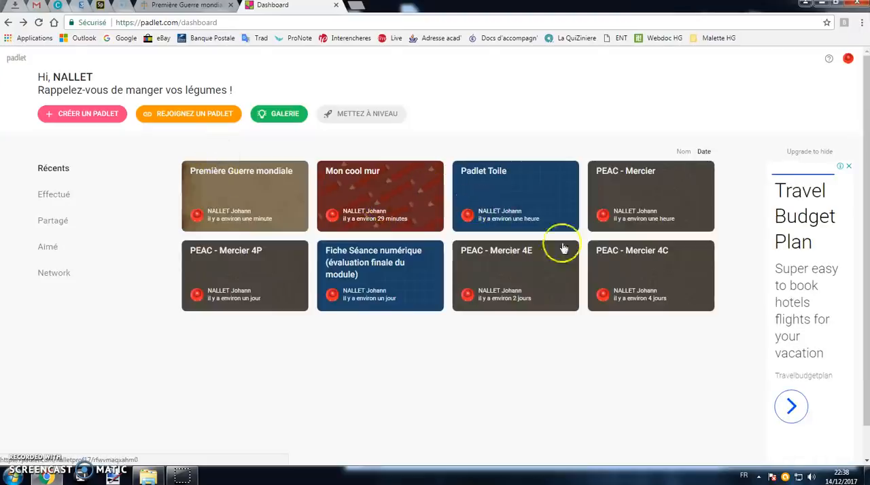
{"action": "left_click", "coordinate": [660, 273]}
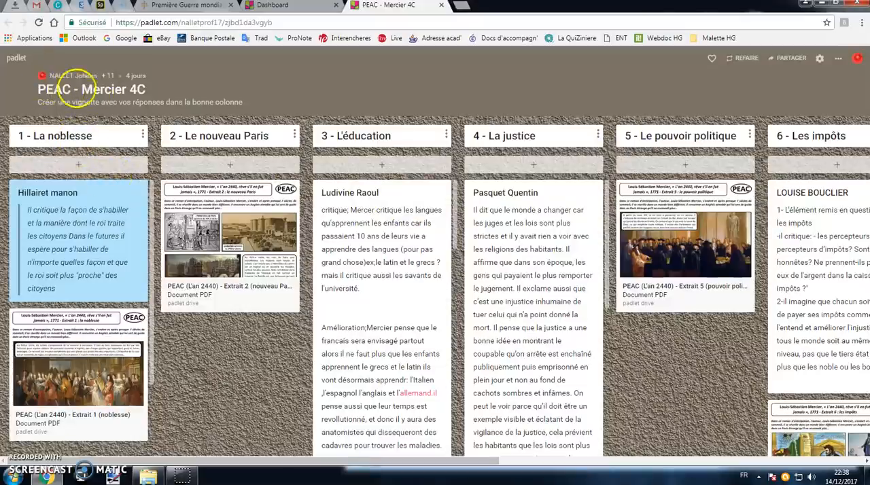
{"action": "left_click_drag", "start_coordinate": [81, 91], "coordinate": [124, 90]}
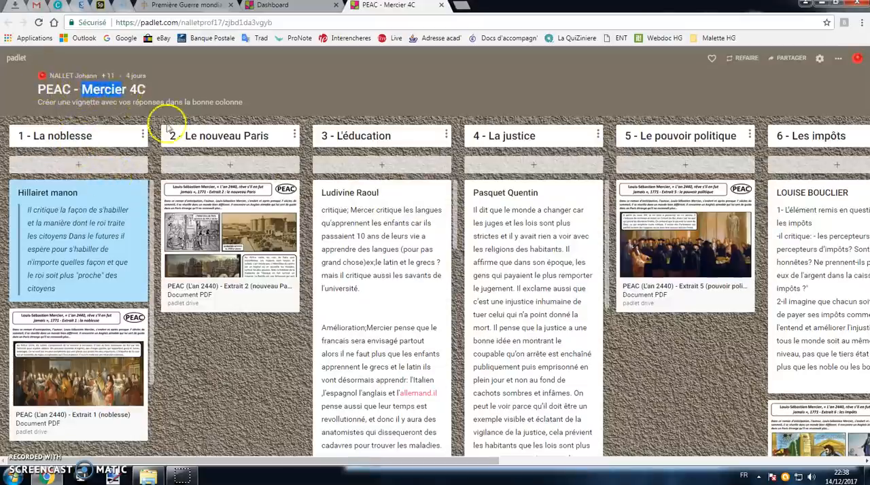
{"action": "mouse_move", "coordinate": [452, 463]}
{"action": "left_mouse_down"}
{"action": "mouse_move", "coordinate": [716, 466]}
{"action": "mouse_move", "coordinate": [456, 472]}
{"action": "left_mouse_up"}
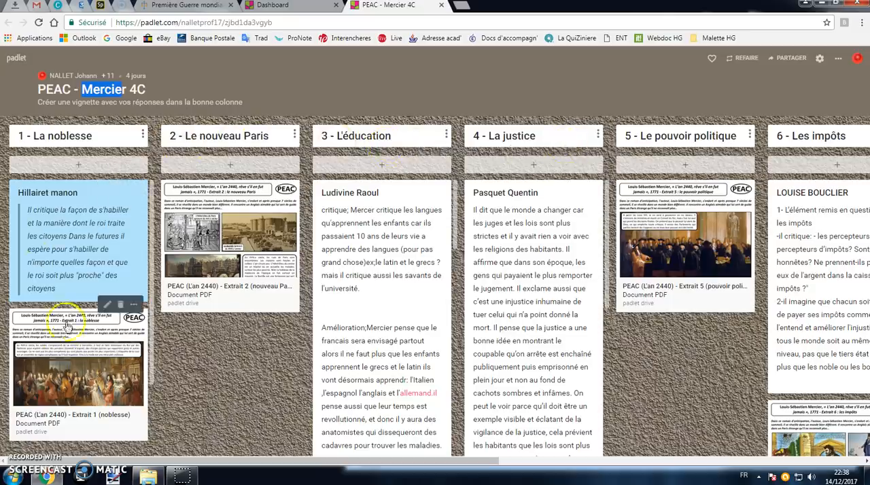
Open the Extrait 1 PDF in the "1 - La noblesse" column, examine its text and closing questions, and close it.
{"action": "left_click", "coordinate": [94, 366]}
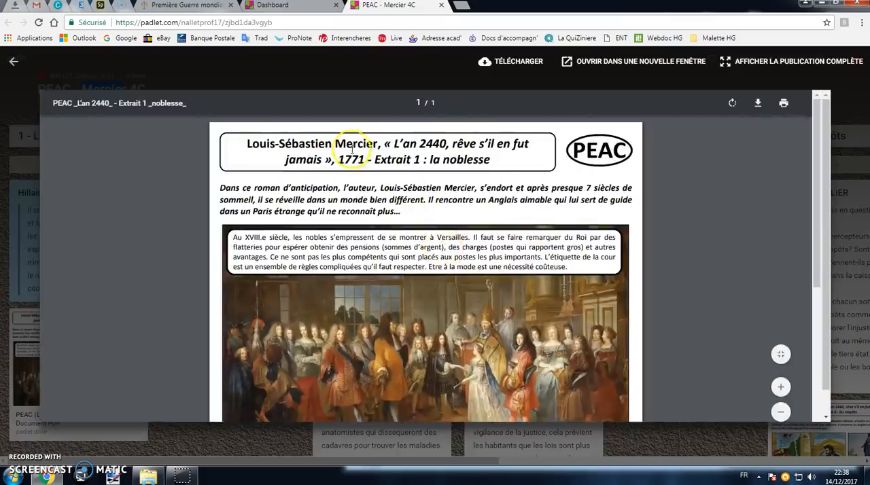
{"action": "scroll", "coordinate": [466, 163], "scroll_direction": "down", "scroll_amount": 5}
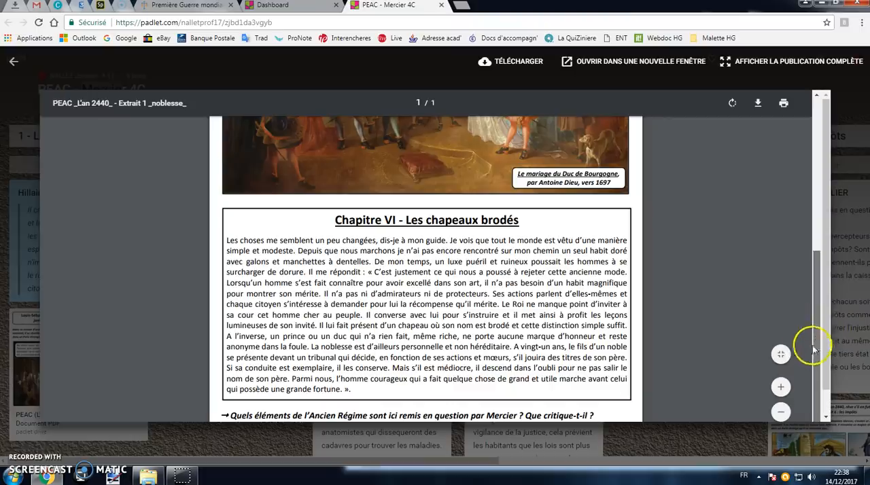
{"action": "scroll", "coordinate": [821, 336], "scroll_direction": "up", "scroll_amount": 1}
{"action": "scroll", "coordinate": [820, 336], "scroll_direction": "down", "scroll_amount": 2}
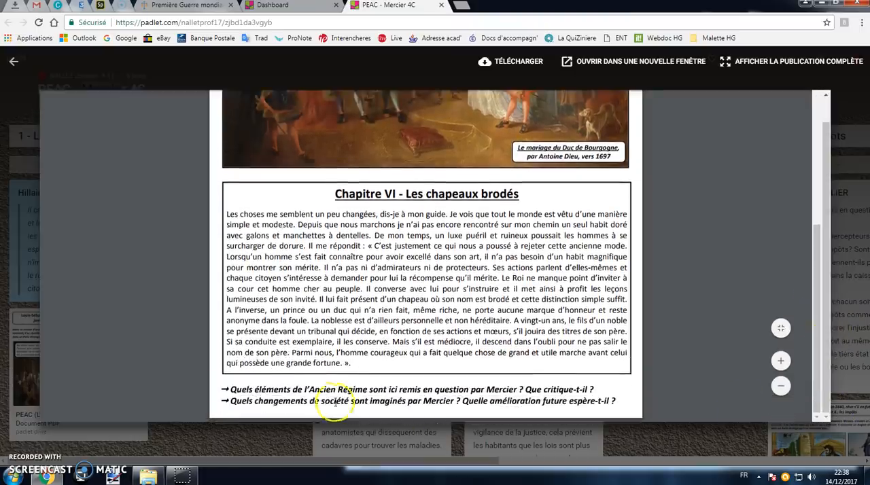
{"action": "left_click_drag", "start_coordinate": [313, 391], "coordinate": [516, 397]}
{"action": "left_click", "coordinate": [516, 397]}
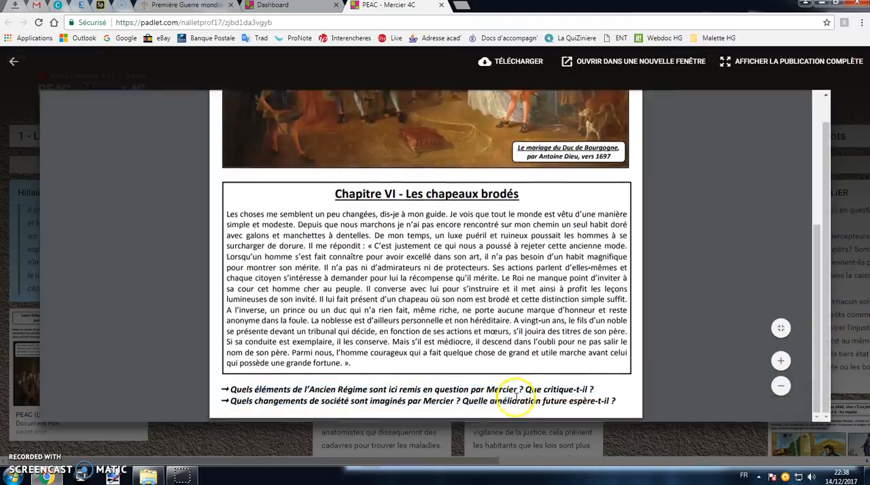
{"action": "left_click_drag", "start_coordinate": [256, 402], "coordinate": [455, 406]}
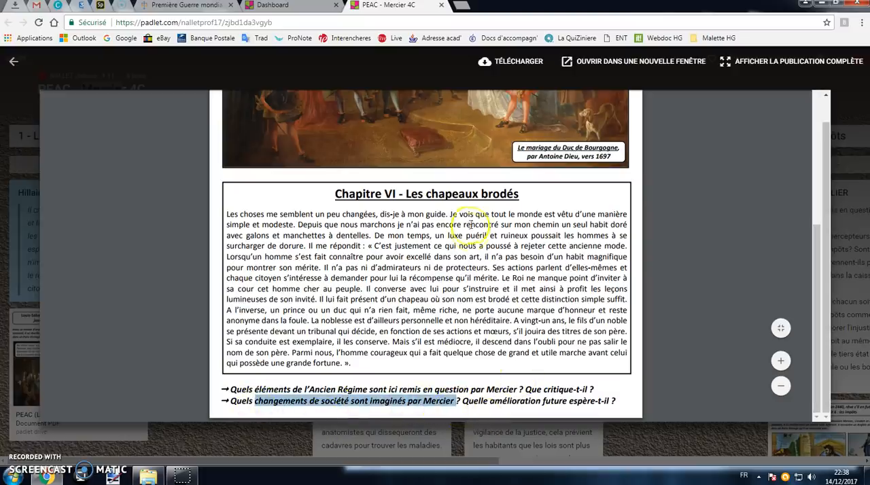
{"action": "left_click", "coordinate": [13, 66]}
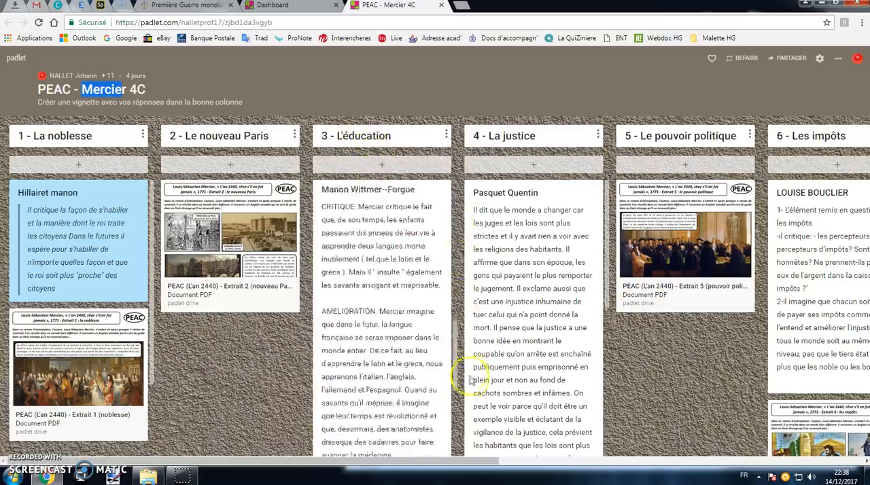
View the document attached in the "3 - L'éducation" column, close it, and read the students' answers in that column.
{"action": "left_click", "coordinate": [403, 276]}
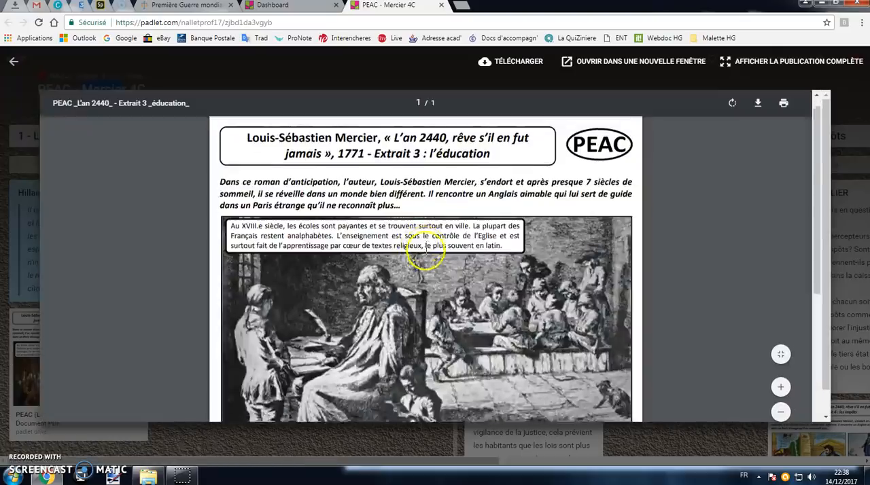
{"action": "scroll", "coordinate": [426, 250], "scroll_direction": "down", "scroll_amount": 5}
{"action": "scroll", "coordinate": [426, 248], "scroll_direction": "up", "scroll_amount": 5}
{"action": "left_click", "coordinate": [12, 63]}
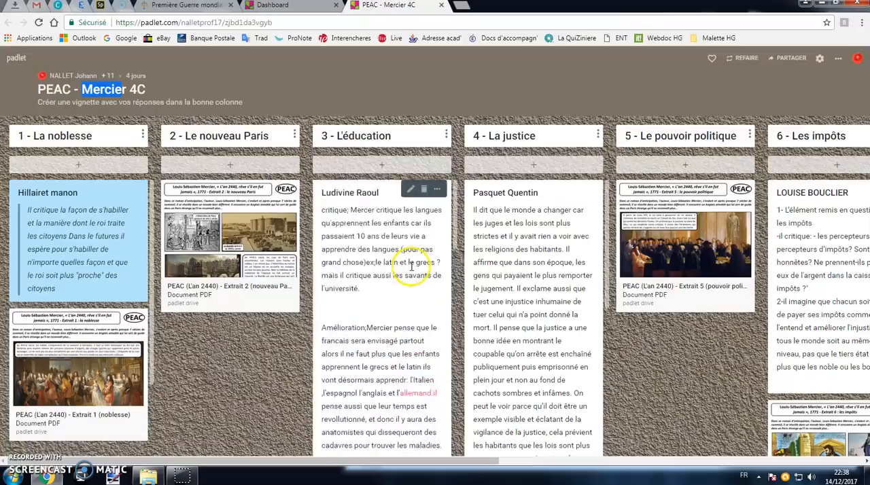
{"action": "left_click_drag", "start_coordinate": [354, 209], "coordinate": [372, 233]}
{"action": "scroll", "coordinate": [374, 223], "scroll_direction": "down", "scroll_amount": 3}
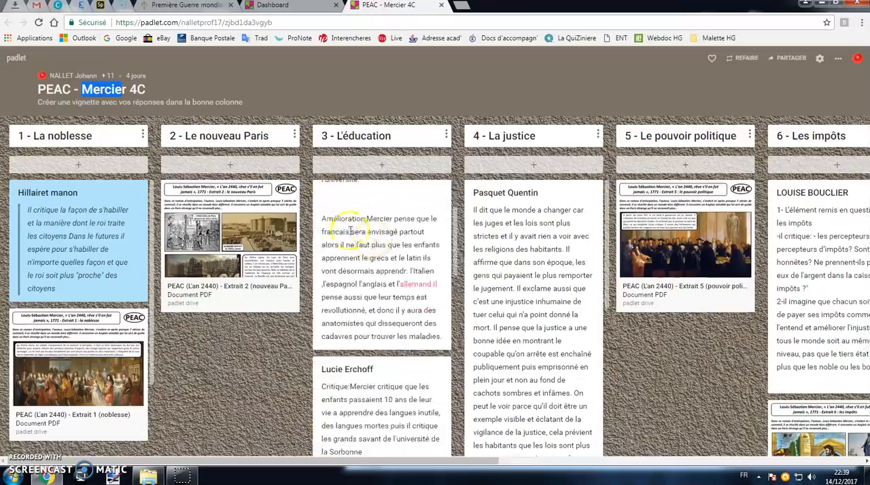
Add a new post titled "Elève" to the "3 - L'éducation" column.
{"action": "left_click", "coordinate": [381, 166]}
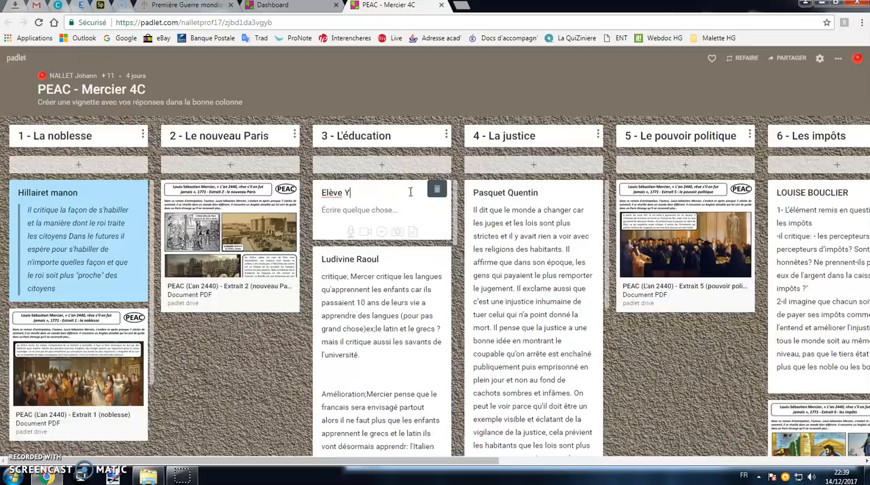
{"action": "key", "text": "BackSpace"}
{"action": "left_click", "coordinate": [263, 356]}
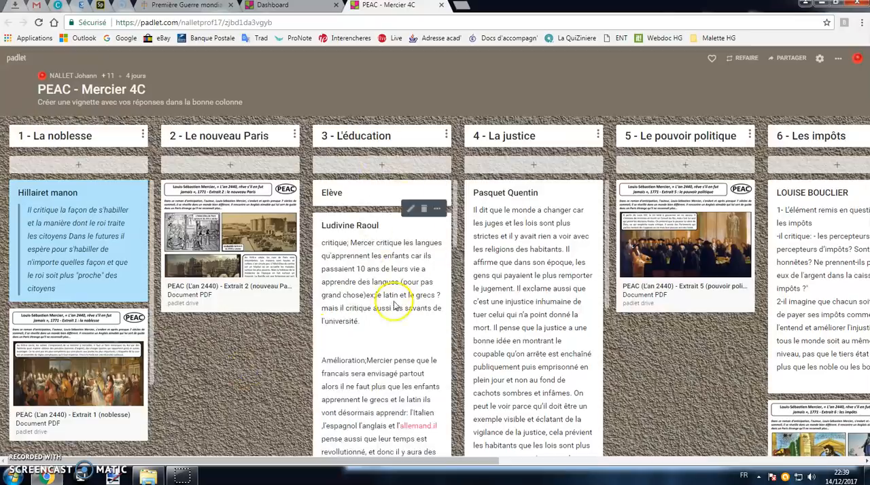
Return to the dashboard and create a new padlet with the Toile layout, keeping its default title, description and wallpaper.
{"action": "left_click_drag", "start_coordinate": [435, 457], "coordinate": [331, 418]}
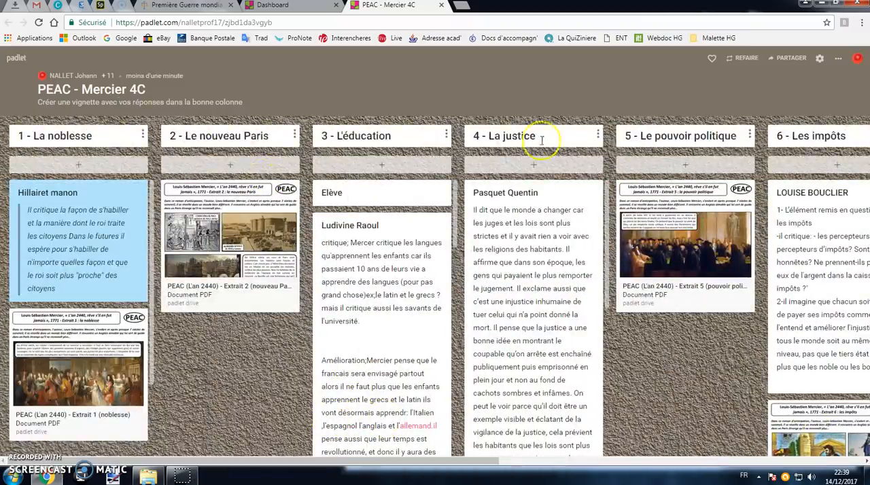
{"action": "left_click", "coordinate": [15, 59]}
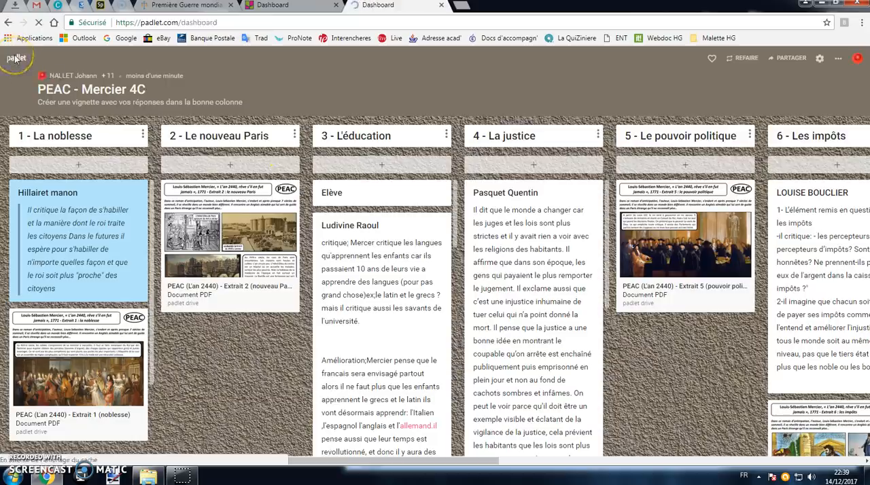
{"action": "left_click", "coordinate": [84, 114]}
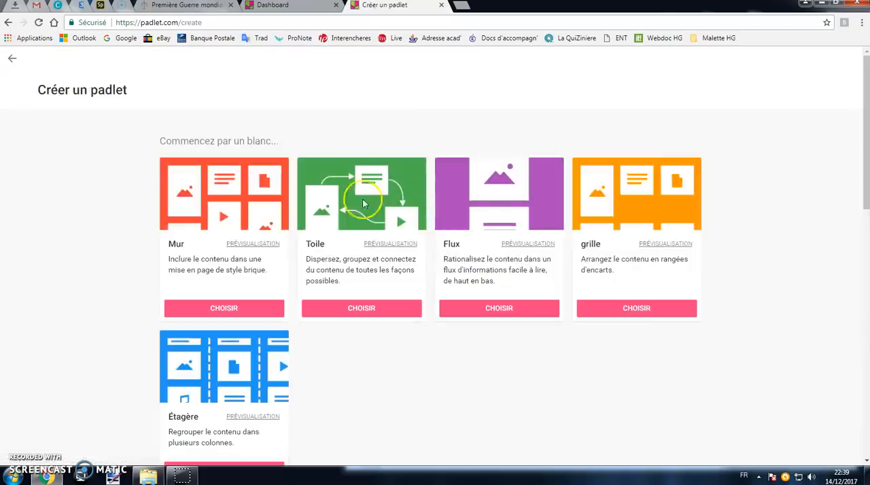
{"action": "left_click", "coordinate": [378, 313]}
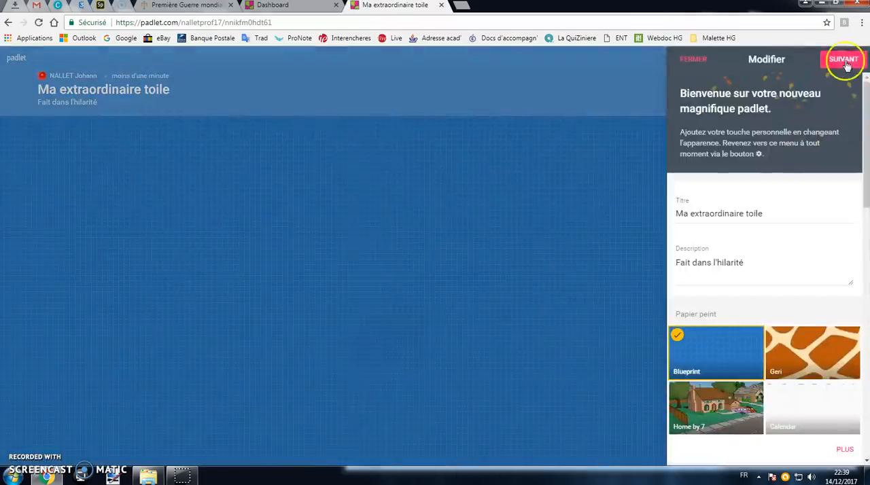
{"action": "left_click", "coordinate": [694, 59]}
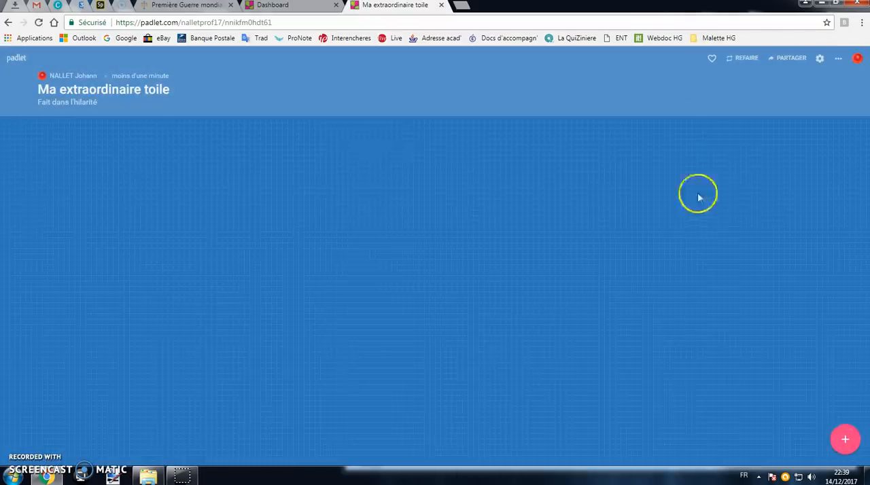
Add a post titled "Tranchées" with the image "A4 - OK" from the Docs pour Tuto folder attached.
{"action": "left_click", "coordinate": [845, 439]}
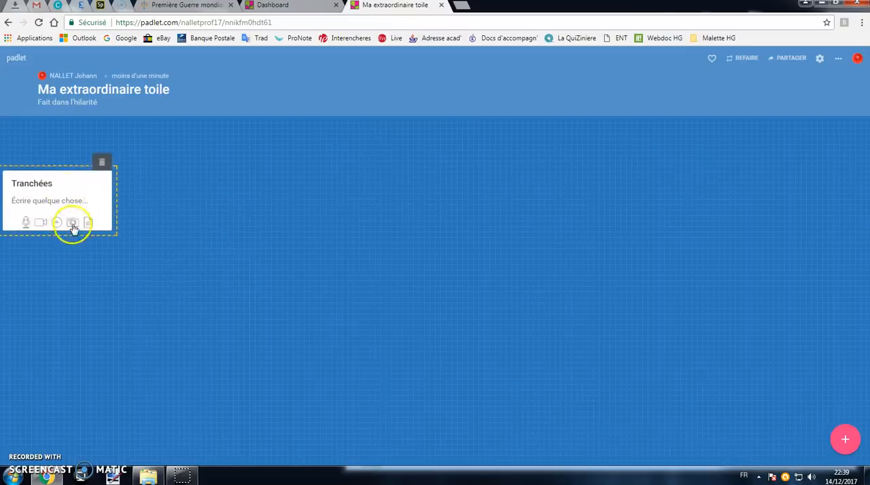
{"action": "left_click", "coordinate": [71, 225]}
{"action": "left_click", "coordinate": [752, 323]}
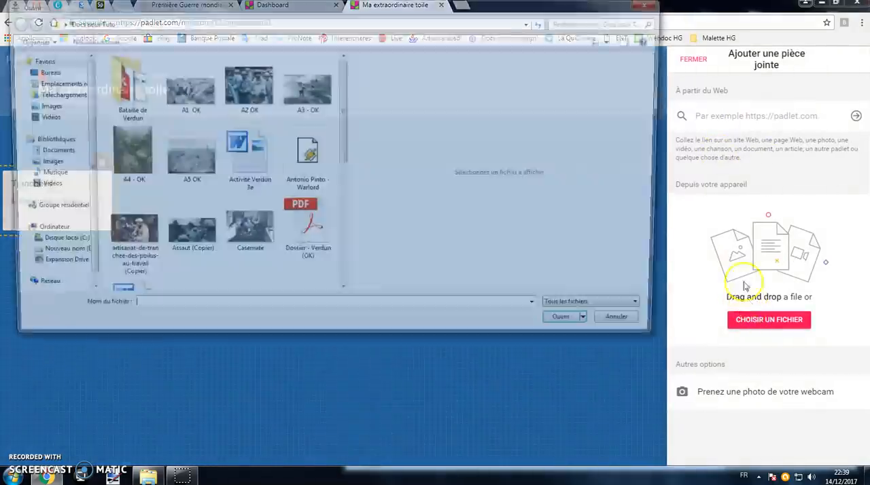
{"action": "left_click", "coordinate": [122, 155]}
{"action": "key", "text": "Return"}
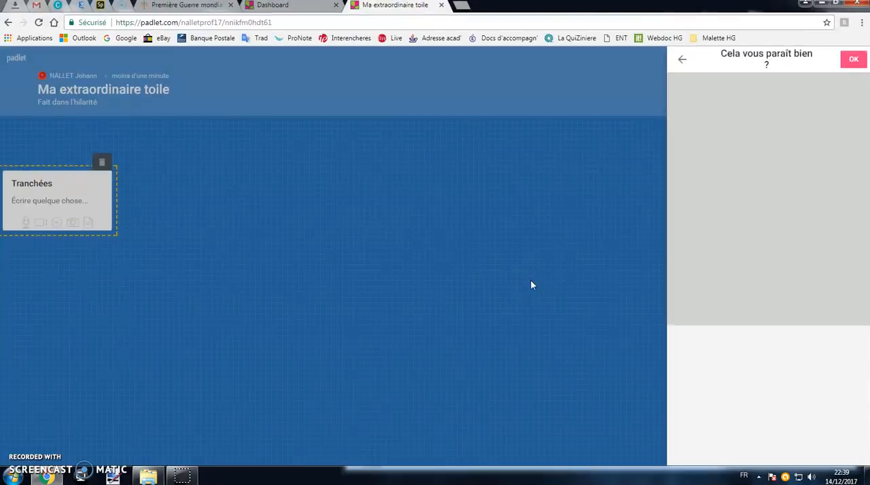
{"action": "left_click", "coordinate": [853, 61]}
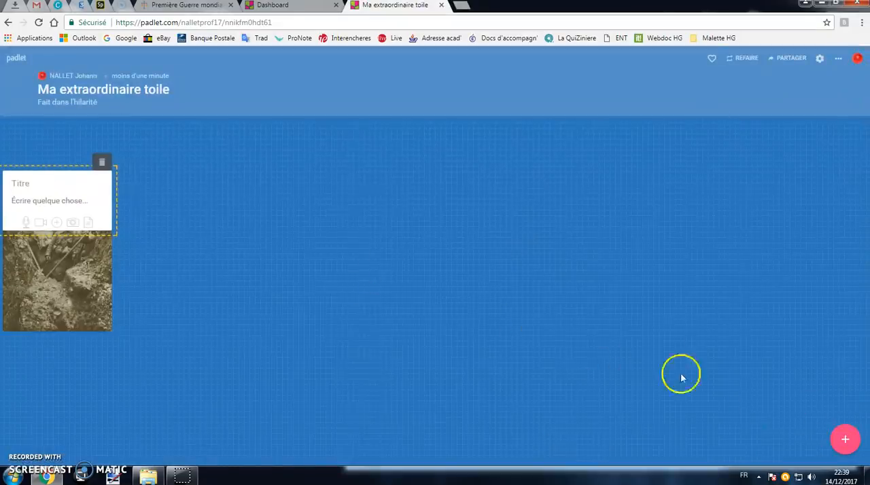
Add a second post titled "Soldats" with the image "A2 OK" attached.
{"action": "left_click", "coordinate": [845, 440]}
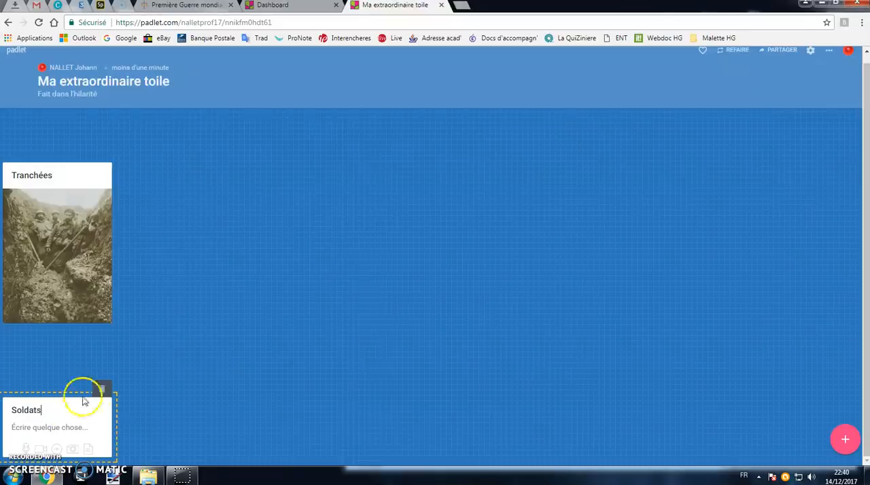
{"action": "left_click", "coordinate": [72, 449]}
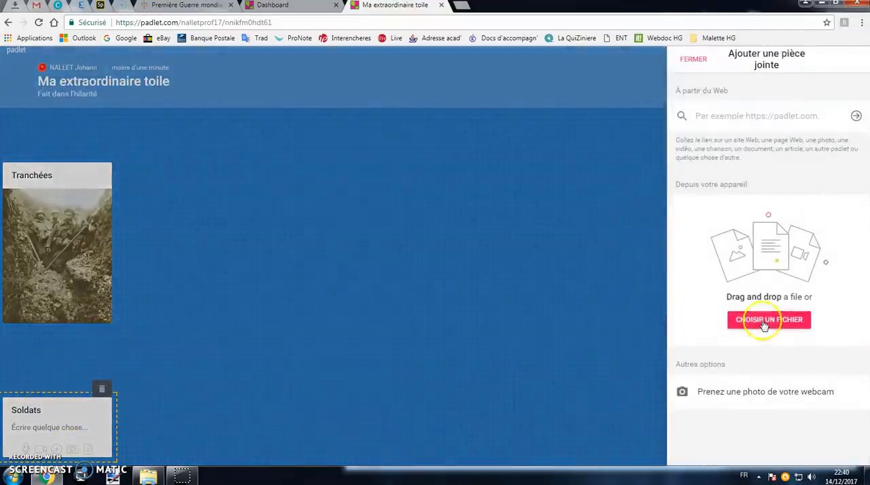
{"action": "left_click", "coordinate": [769, 320]}
{"action": "left_click", "coordinate": [243, 109]}
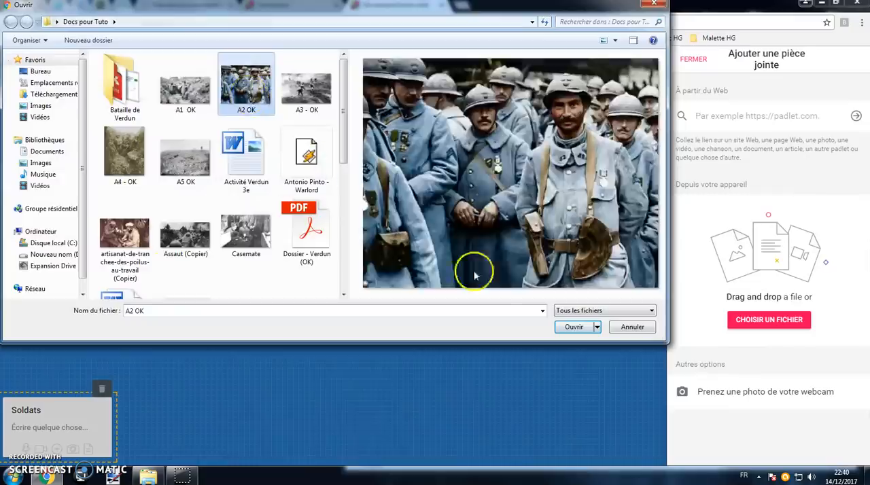
{"action": "left_click", "coordinate": [571, 327]}
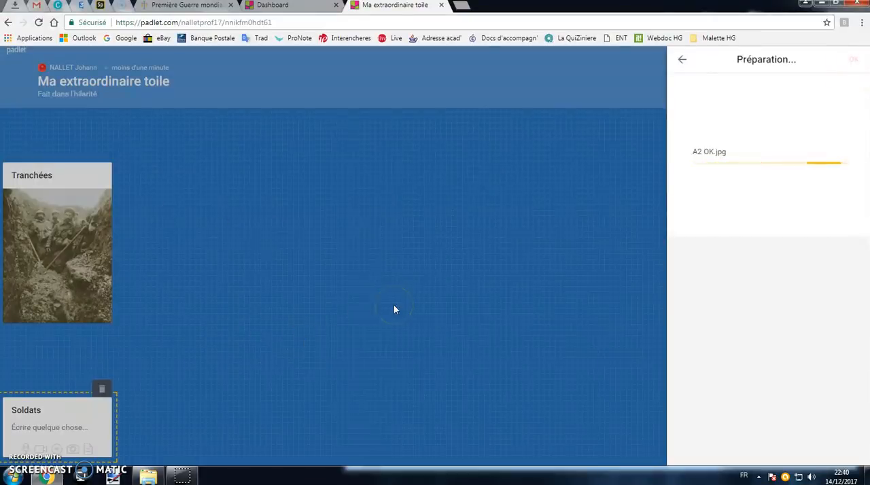
{"action": "left_click", "coordinate": [850, 59]}
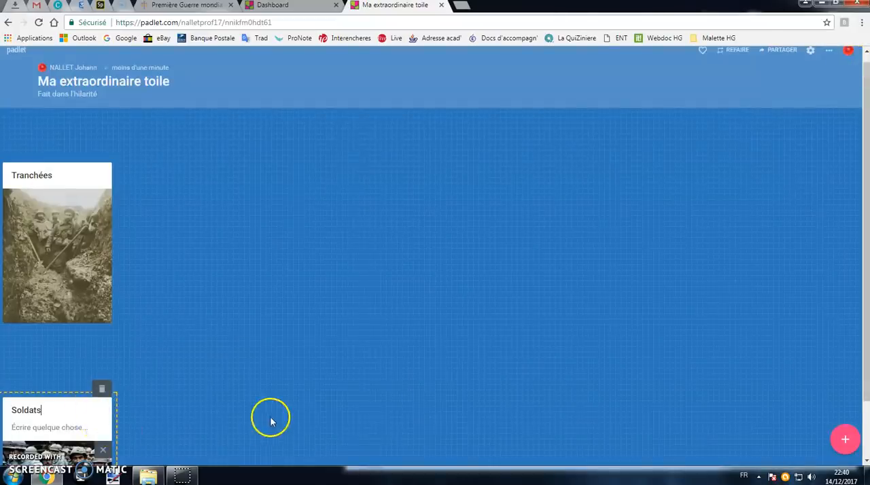
Add the "A5 OK" image from the Docs pour Tuto folder straight onto the canvas and arrange it between the Soldats and Tranchées posts.
{"action": "left_click", "coordinate": [149, 475]}
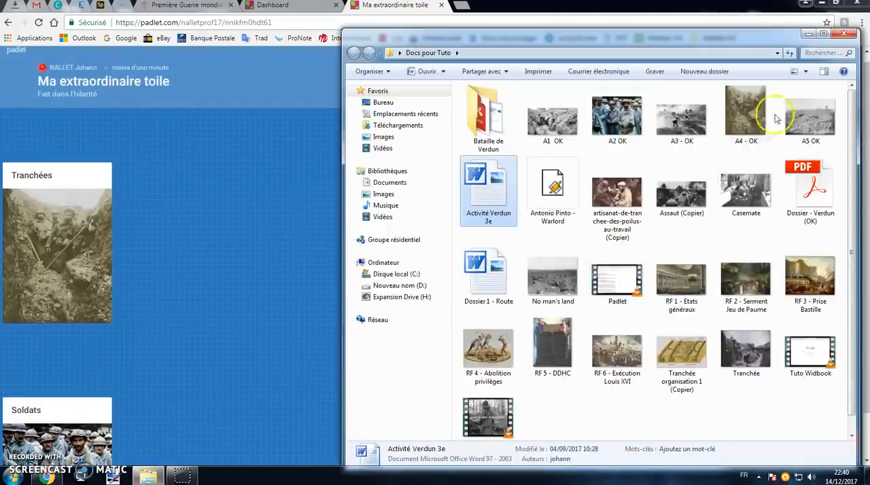
{"action": "left_click_drag", "start_coordinate": [812, 125], "coordinate": [297, 255]}
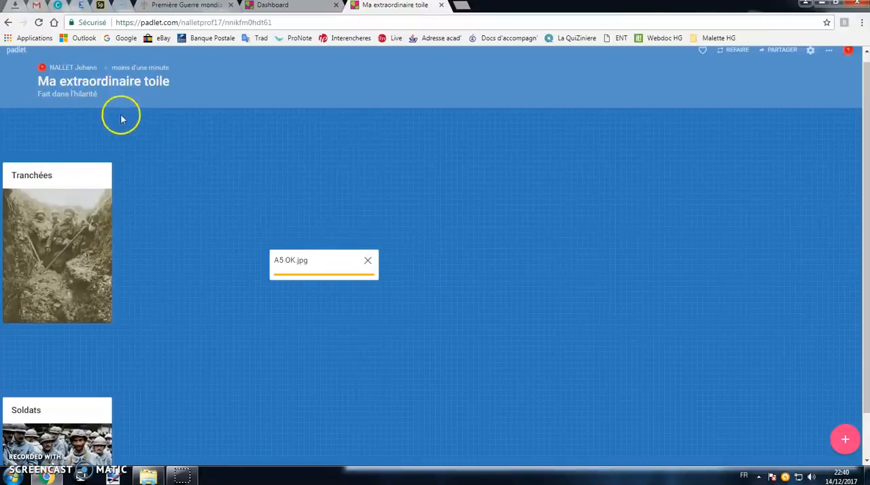
{"action": "left_click_drag", "start_coordinate": [83, 412], "coordinate": [422, 323]}
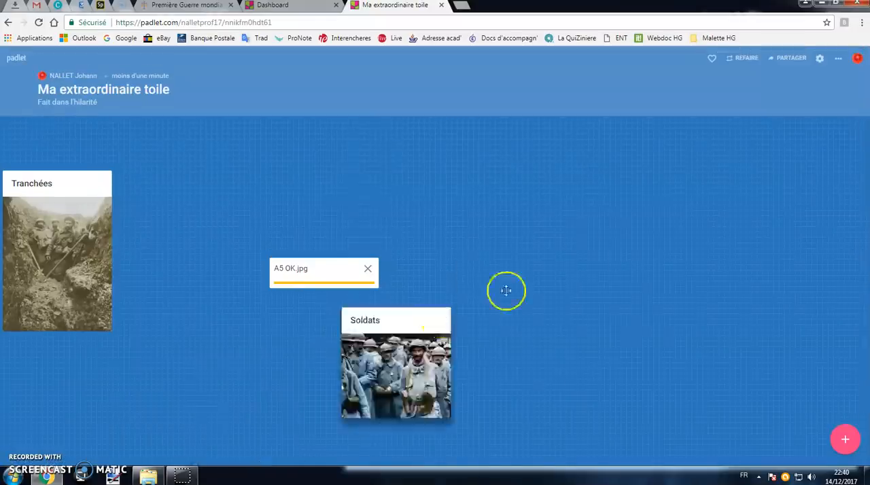
{"action": "left_click_drag", "start_coordinate": [506, 291], "coordinate": [653, 235]}
{"action": "left_click_drag", "start_coordinate": [187, 299], "coordinate": [243, 329]}
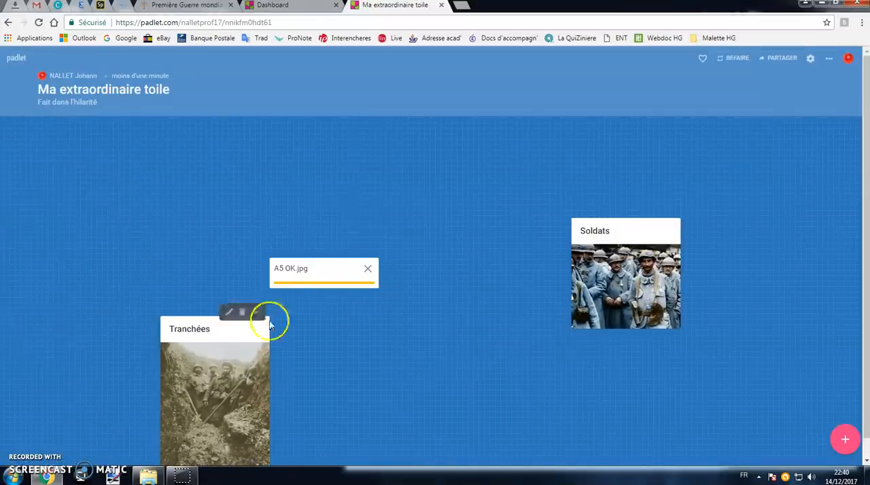
{"action": "left_click_drag", "start_coordinate": [632, 231], "coordinate": [175, 167]}
{"action": "left_click_drag", "start_coordinate": [231, 330], "coordinate": [706, 221]}
{"action": "left_click_drag", "start_coordinate": [326, 275], "coordinate": [408, 269]}
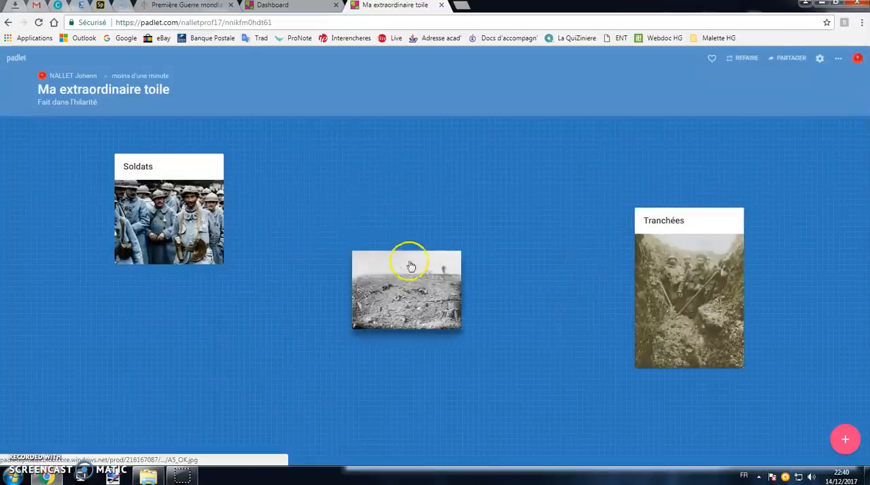
{"action": "left_click_drag", "start_coordinate": [690, 228], "coordinate": [600, 185]}
{"action": "left_click_drag", "start_coordinate": [388, 268], "coordinate": [381, 293]}
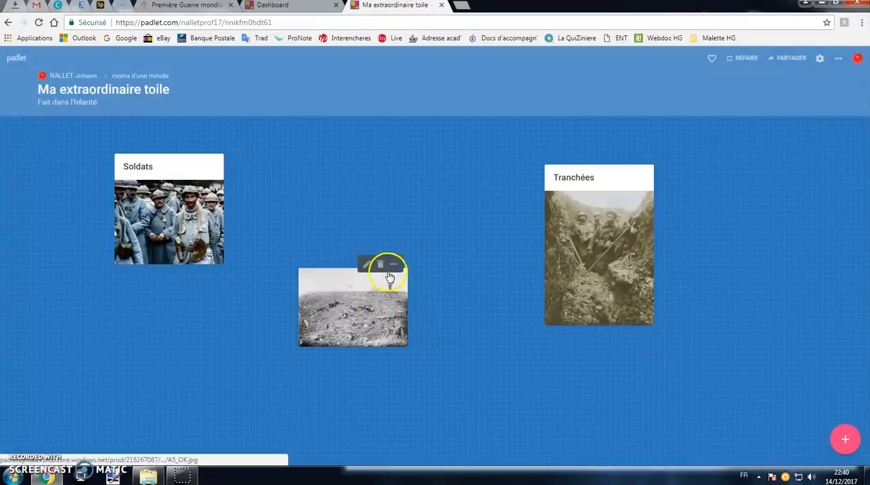
Connect the battlefield photo post and the Tranchées post to the Soldats post, without labels.
{"action": "left_click", "coordinate": [394, 265]}
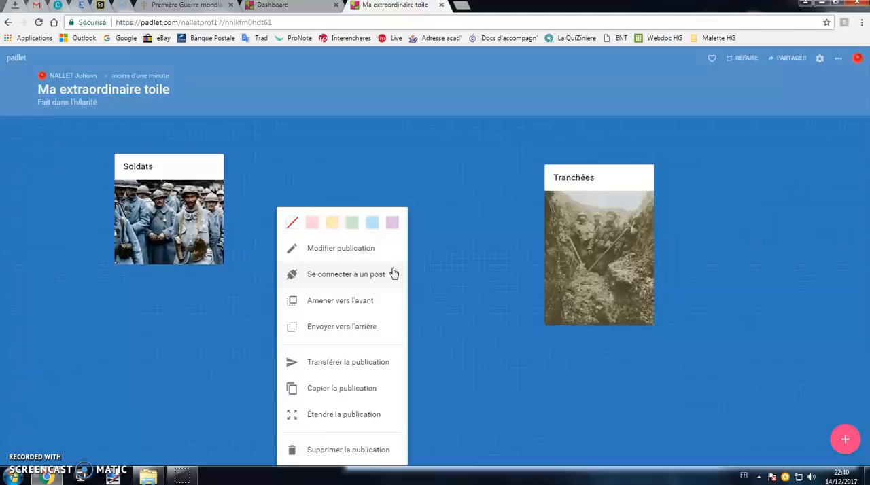
{"action": "left_click", "coordinate": [373, 279]}
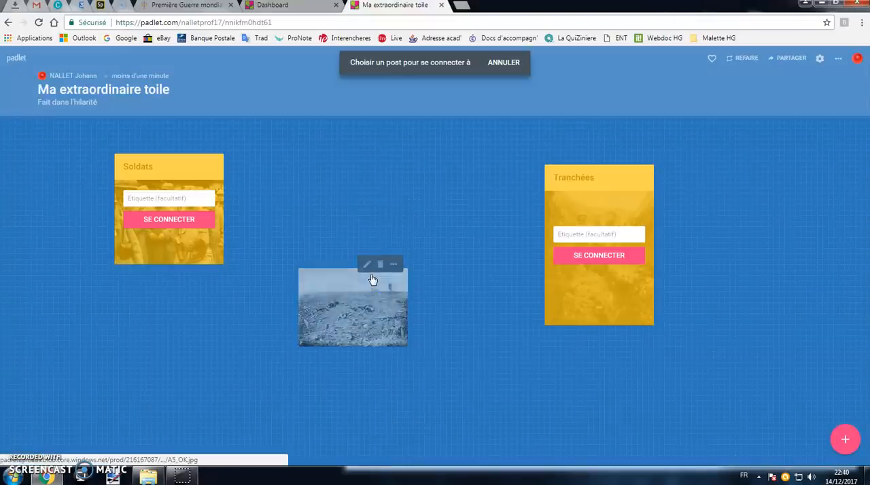
{"action": "left_click", "coordinate": [190, 223]}
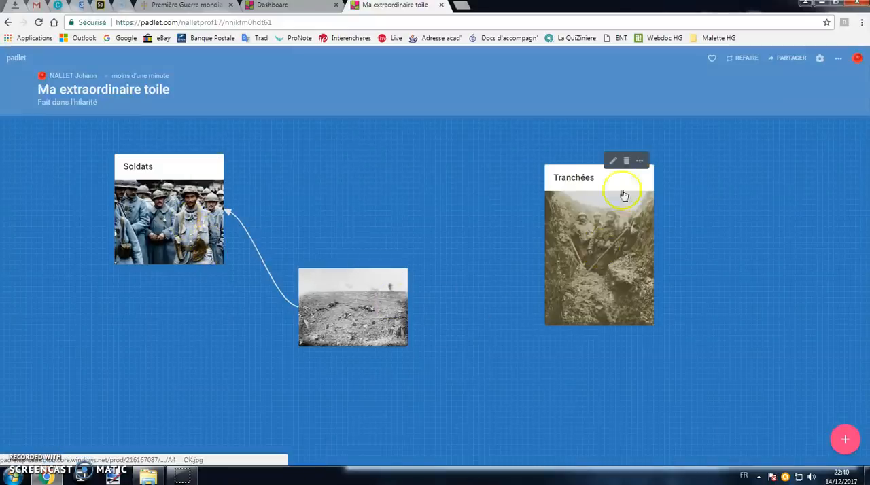
{"action": "left_click", "coordinate": [641, 161]}
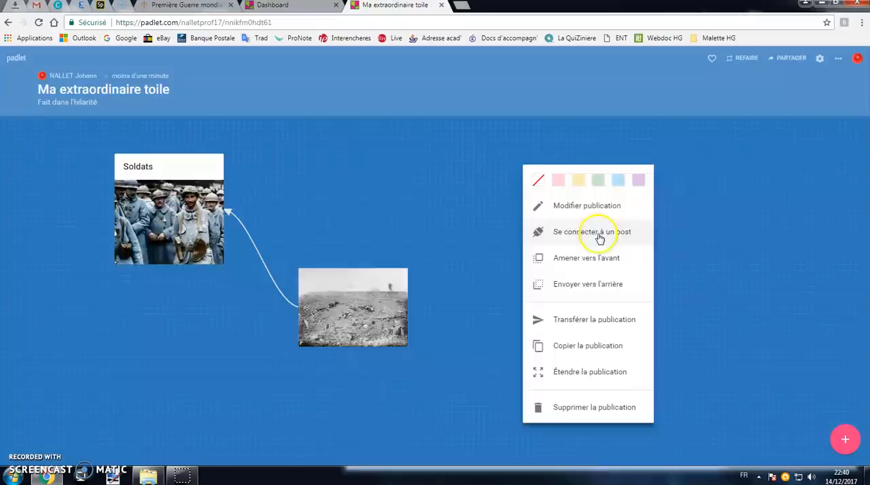
{"action": "left_click", "coordinate": [599, 236]}
{"action": "left_click", "coordinate": [188, 224]}
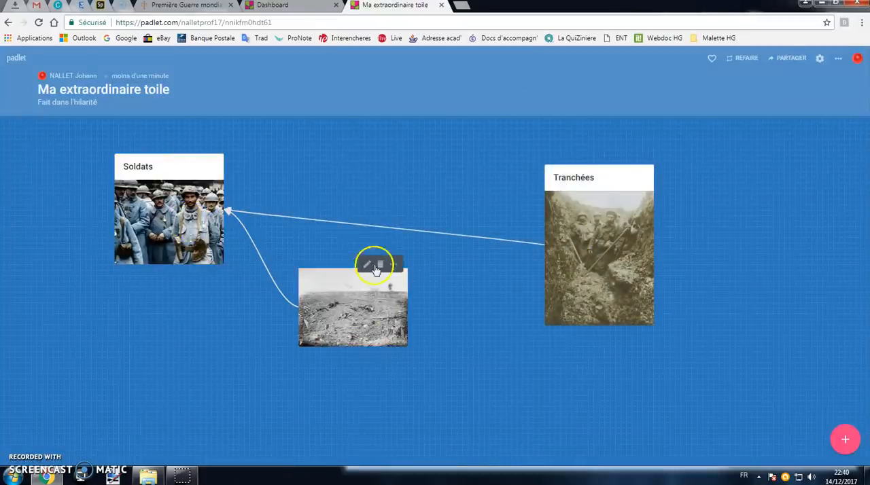
Connect the battlefield photo post to the Tranchées post, without a label.
{"action": "left_click", "coordinate": [395, 265]}
{"action": "left_click", "coordinate": [372, 252]}
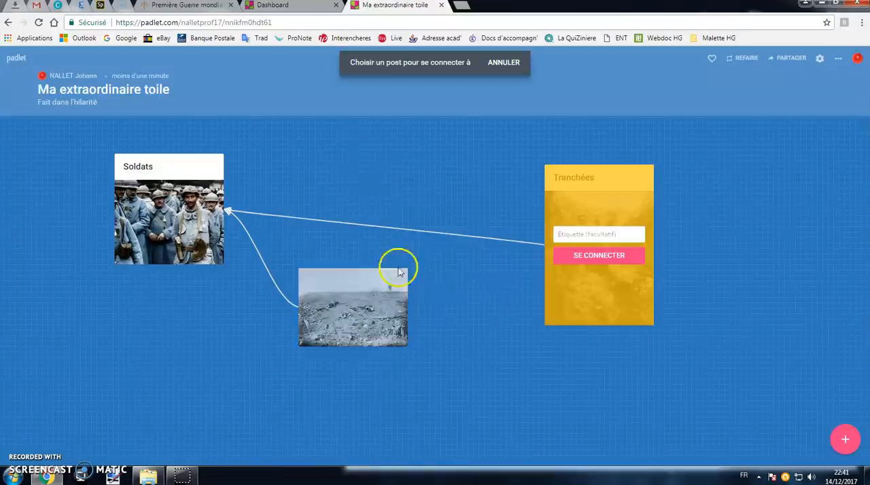
{"action": "left_click", "coordinate": [612, 255]}
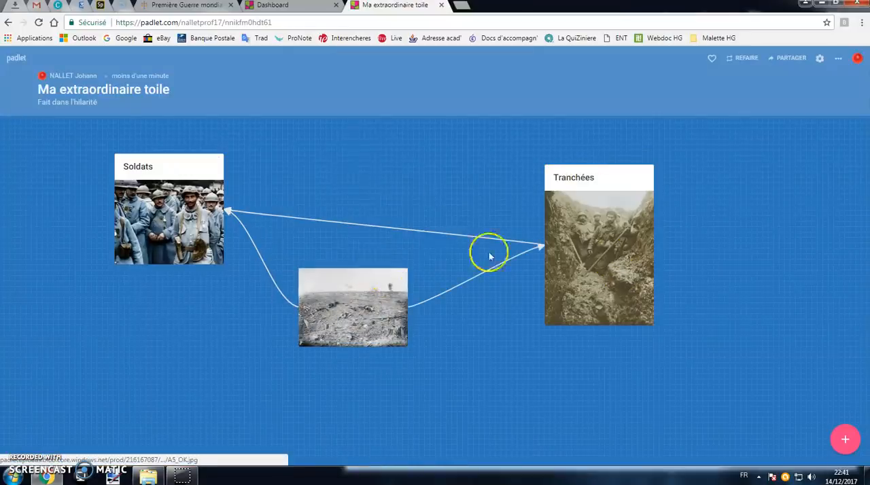
Rearrange the connected posts with Soldats on the left of the canvas, Tranchées on the right, and the battlefield photo lower between them.
{"action": "left_click_drag", "start_coordinate": [601, 233], "coordinate": [124, 377]}
{"action": "left_click_drag", "start_coordinate": [239, 372], "coordinate": [671, 241]}
{"action": "left_click_drag", "start_coordinate": [347, 317], "coordinate": [471, 360]}
{"action": "left_click_drag", "start_coordinate": [169, 249], "coordinate": [138, 305]}
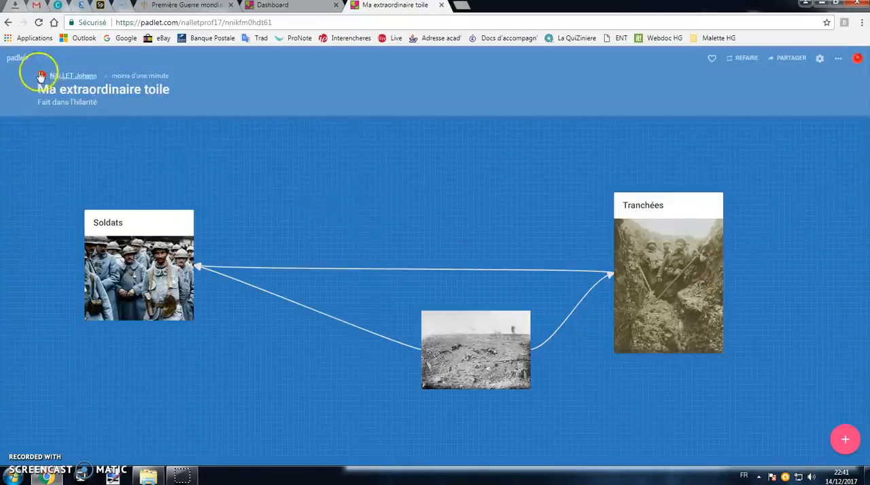
Return to the dashboard and browse the padlets listed under Effectué.
{"action": "left_click", "coordinate": [17, 58]}
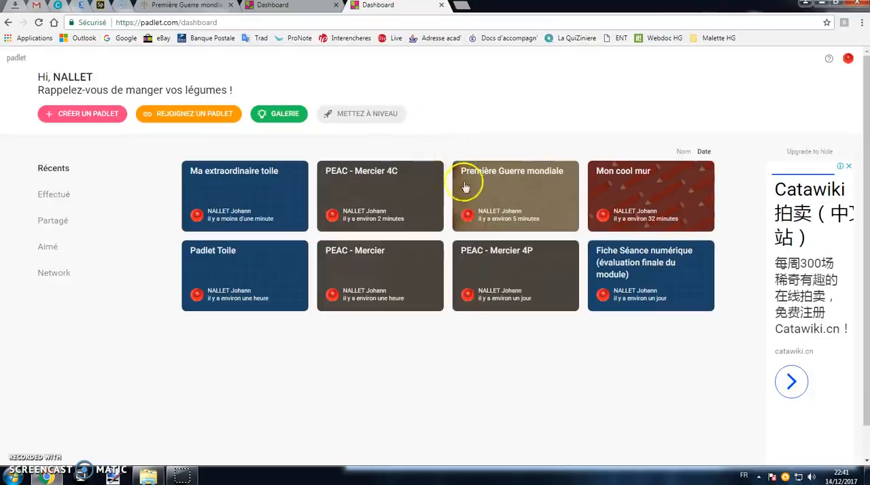
{"action": "left_click", "coordinate": [62, 194]}
{"action": "scroll", "coordinate": [481, 196], "scroll_direction": "down", "scroll_amount": 2}
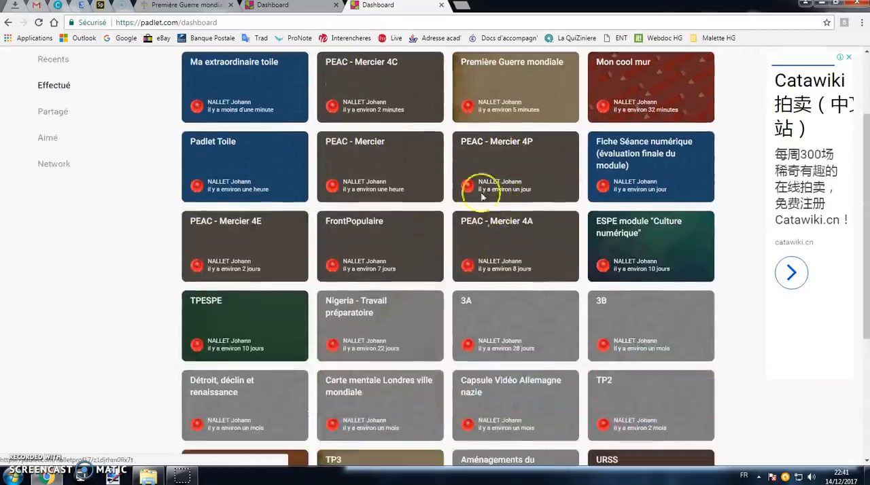
{"action": "scroll", "coordinate": [279, 296], "scroll_direction": "down", "scroll_amount": 1}
{"action": "scroll", "coordinate": [460, 295], "scroll_direction": "up", "scroll_amount": 2}
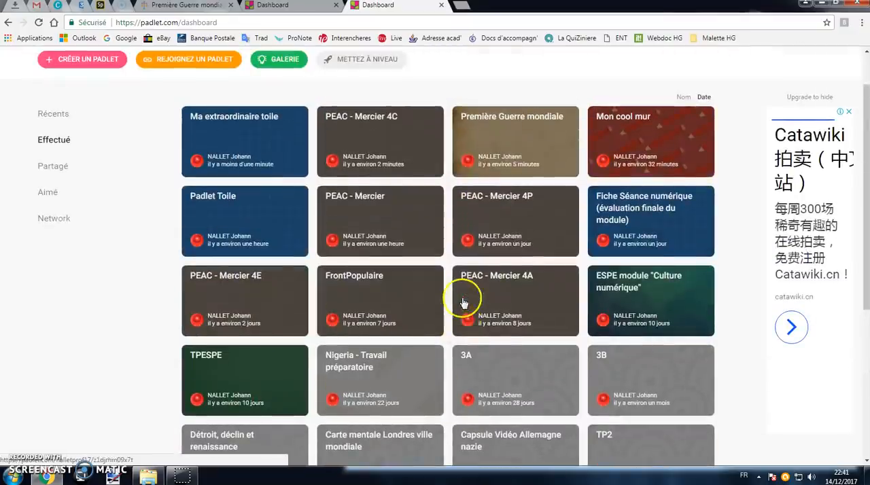
Open the "PEAC - Mercier 4C" padlet and bring up its additional options.
{"action": "left_click", "coordinate": [419, 150]}
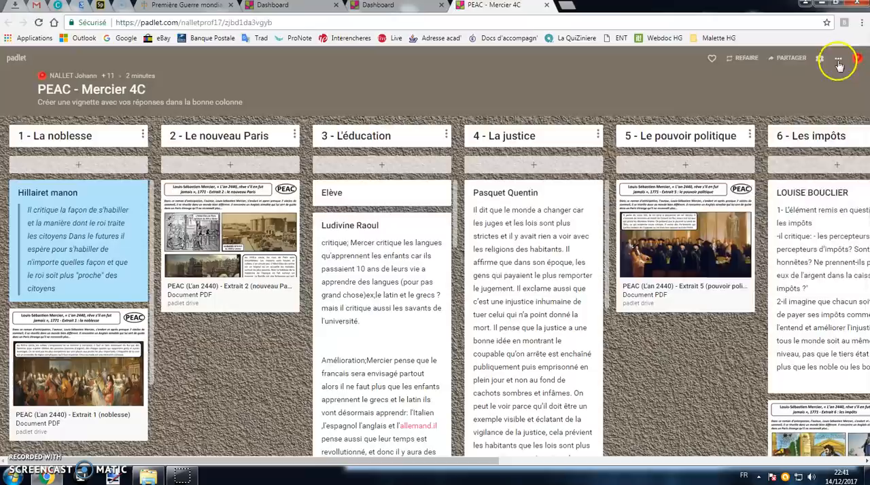
{"action": "left_click", "coordinate": [839, 62]}
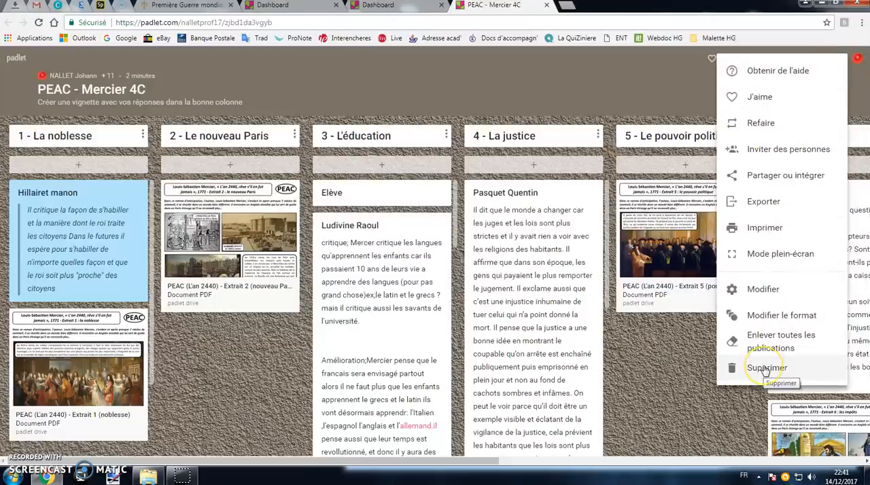